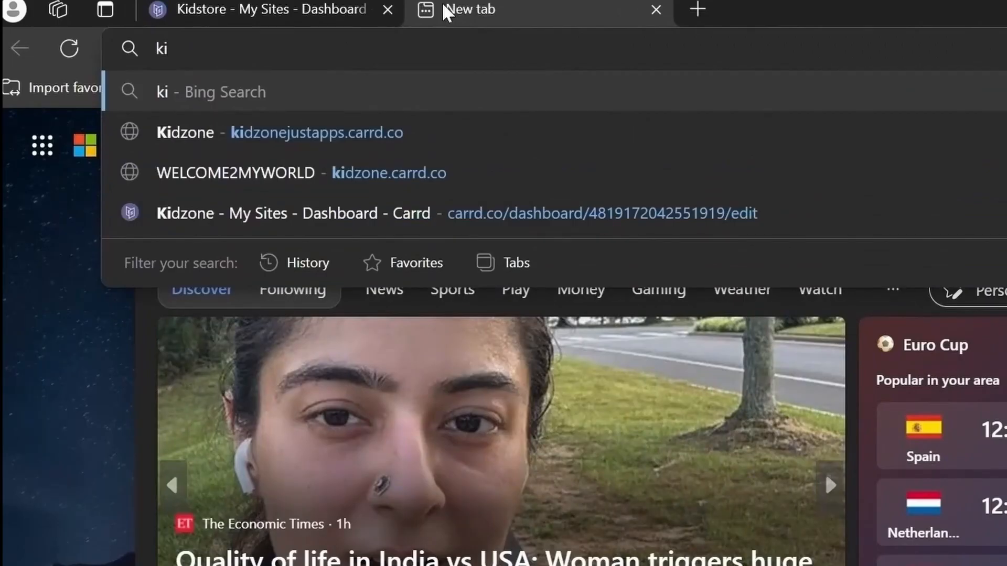
Open the published site at kidstorejustapps.carrd.co in the new tab.
type("stapps.carrd,")
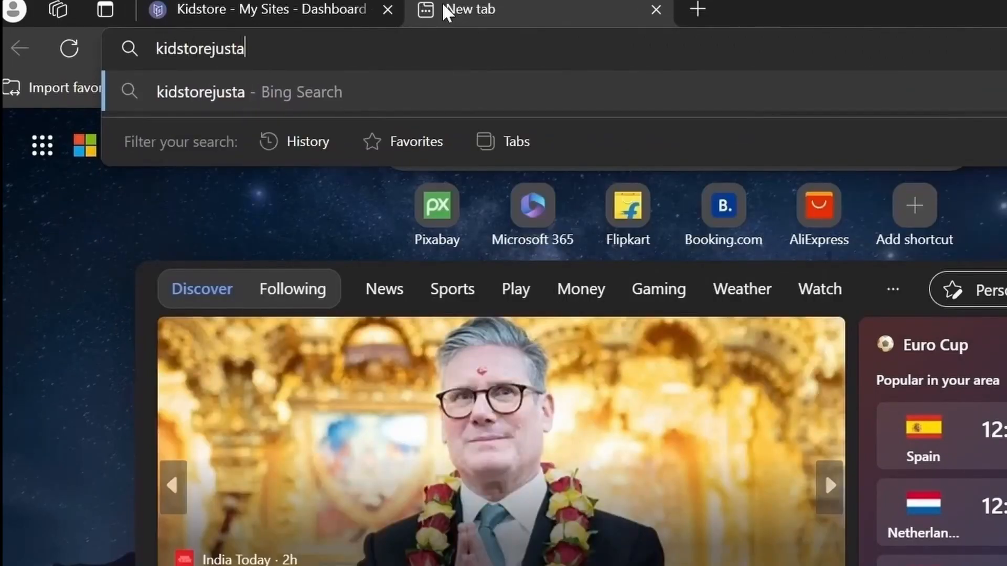
key("BackSpace")
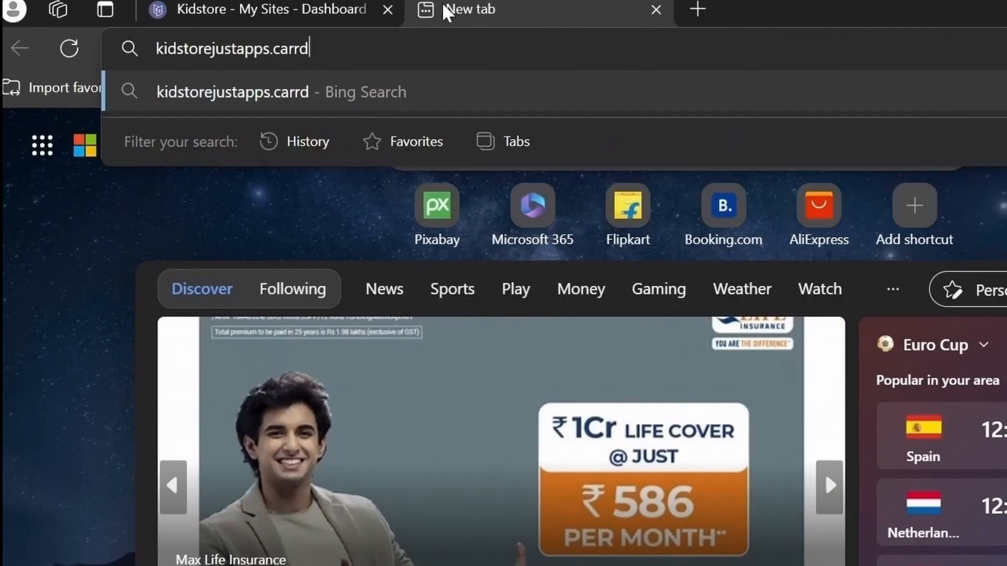
type(".co")
key("Return")
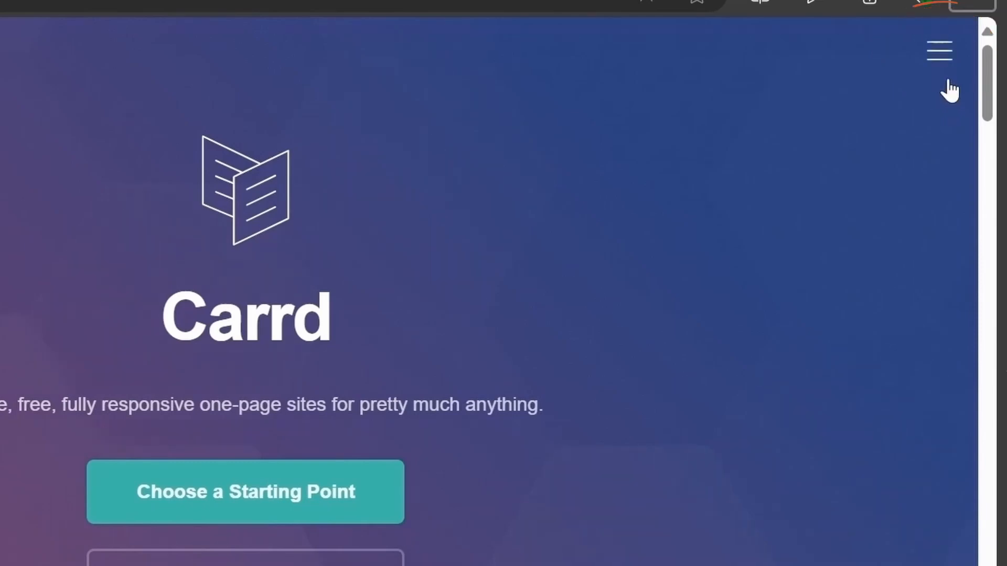
Look through Carrd's site navigation options and examine the home page's free-plan and Pro feature descriptions.
left_click(944, 73)
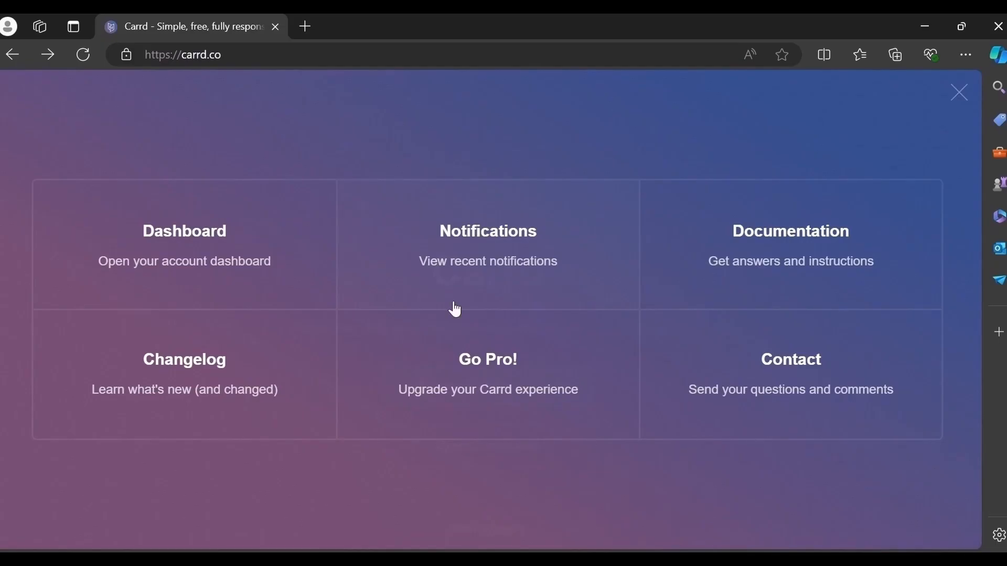
left_click(970, 118)
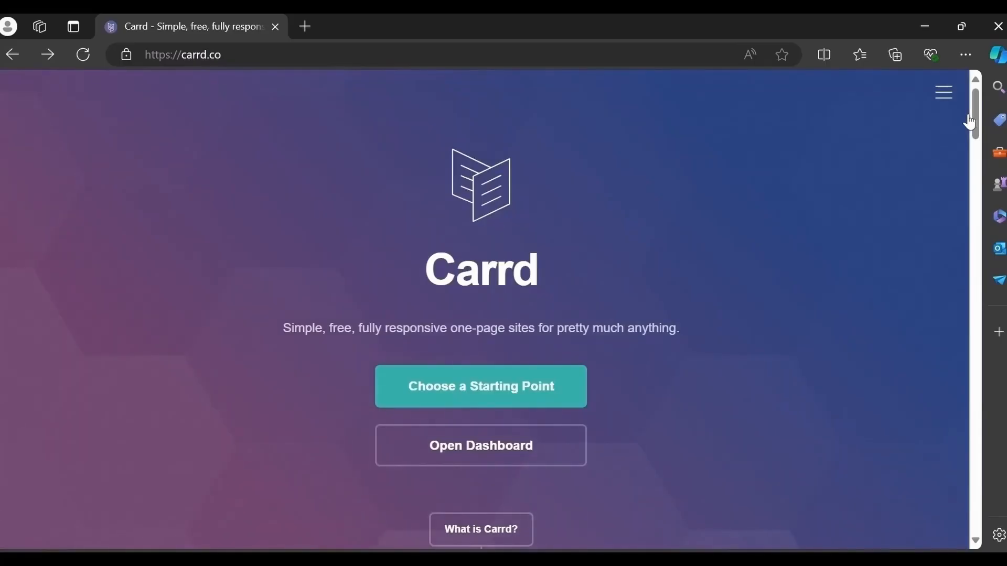
scroll(816, 418, "down", 10)
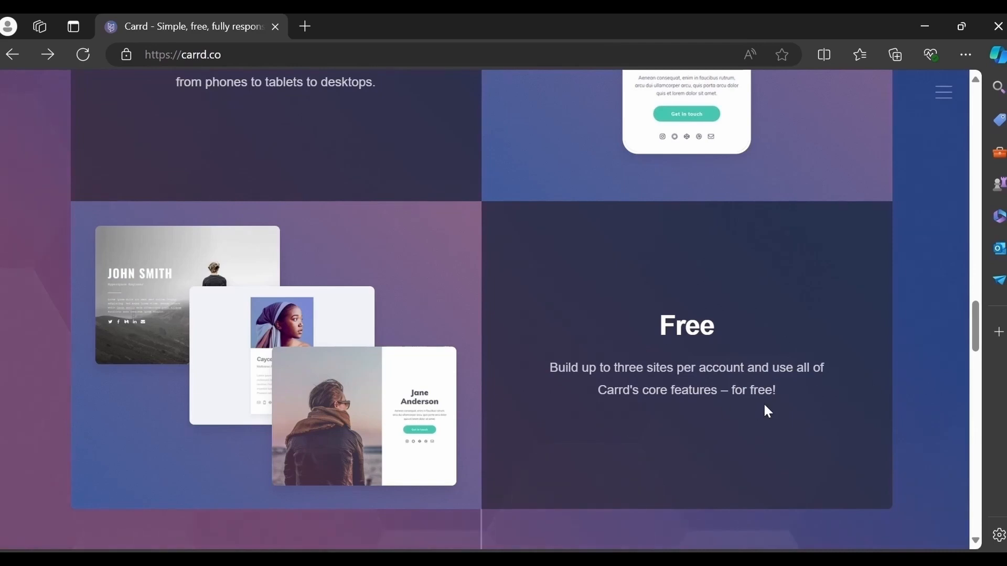
scroll(982, 548, "down", 4)
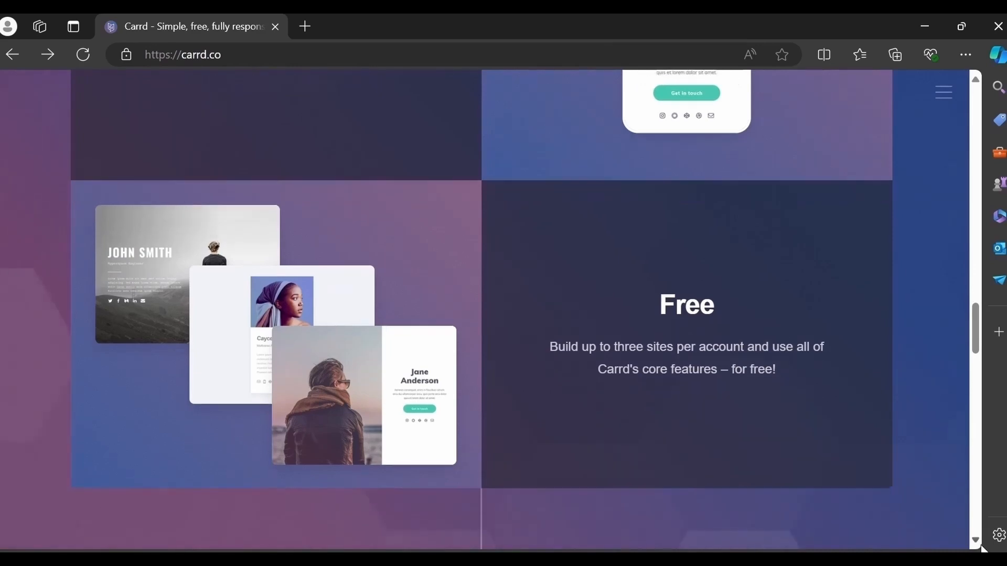
scroll(984, 549, "down", 7)
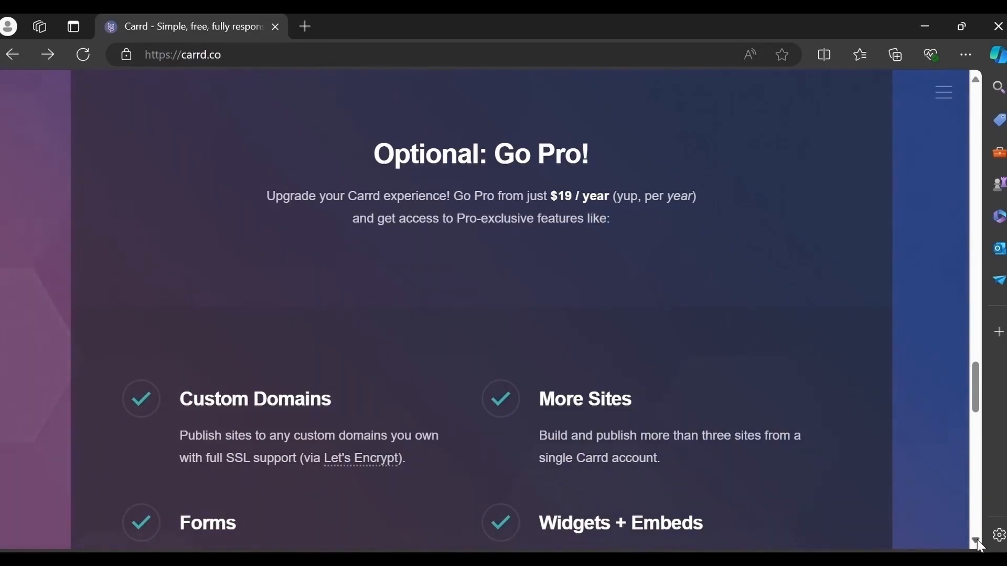
scroll(978, 542, "down", 2)
scroll(977, 539, "down", 3)
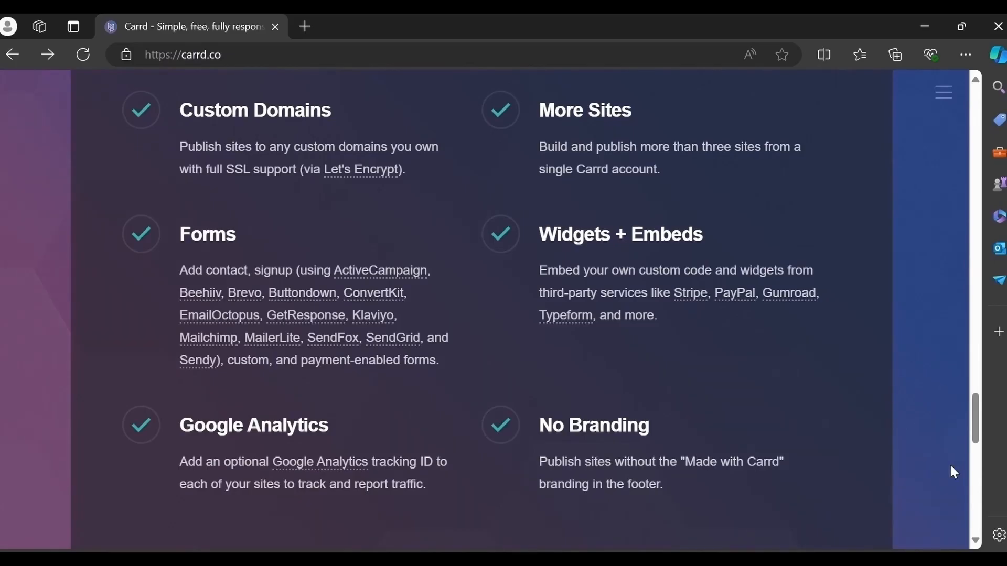
scroll(670, 418, "down", 3)
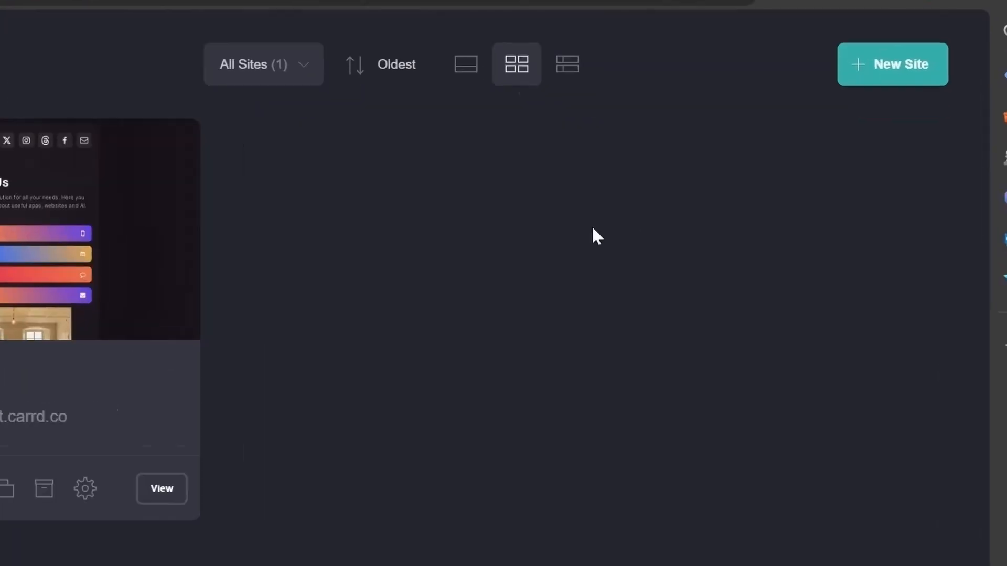
Start a new site, check the My Templates collection, and return to the Default starting points.
left_click(897, 77)
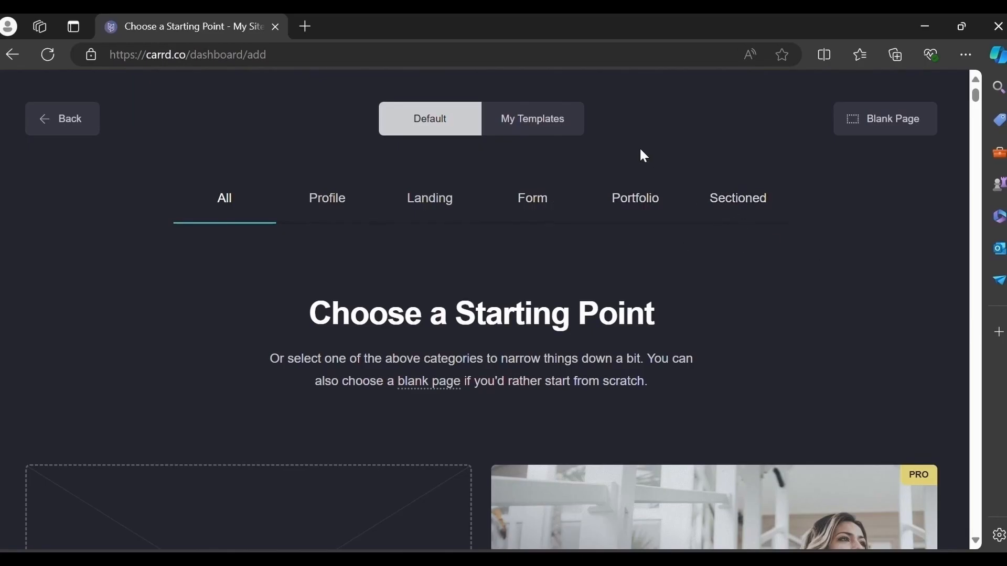
left_click(534, 125)
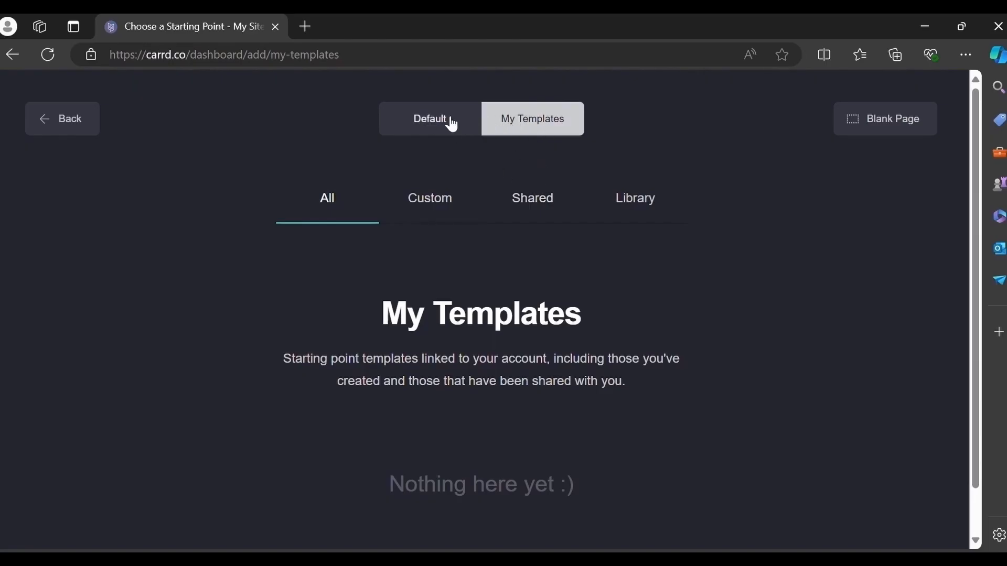
left_click(454, 130)
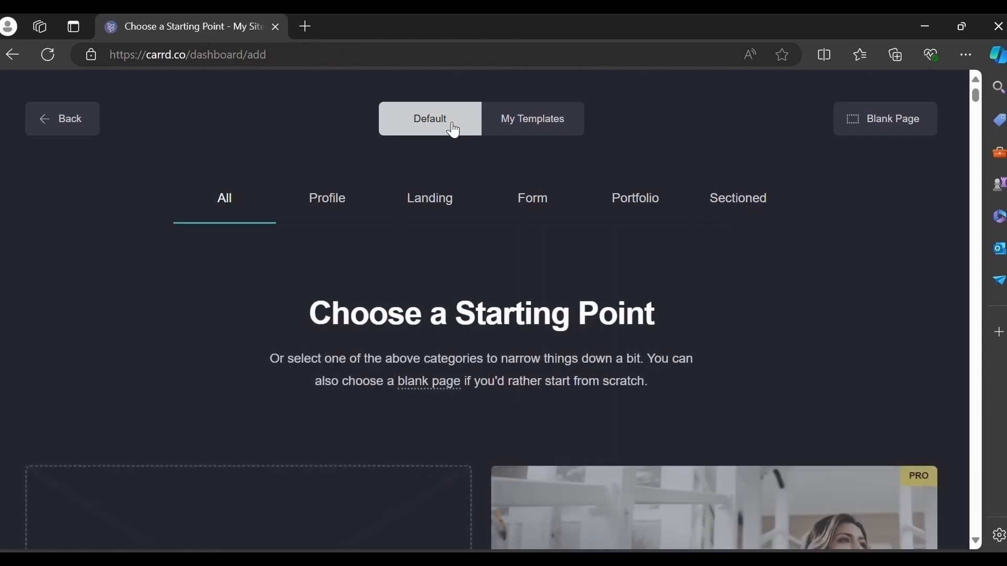
Examine the default starting-point templates, comparing the free designs with those marked PRO.
scroll(955, 254, "down", 5)
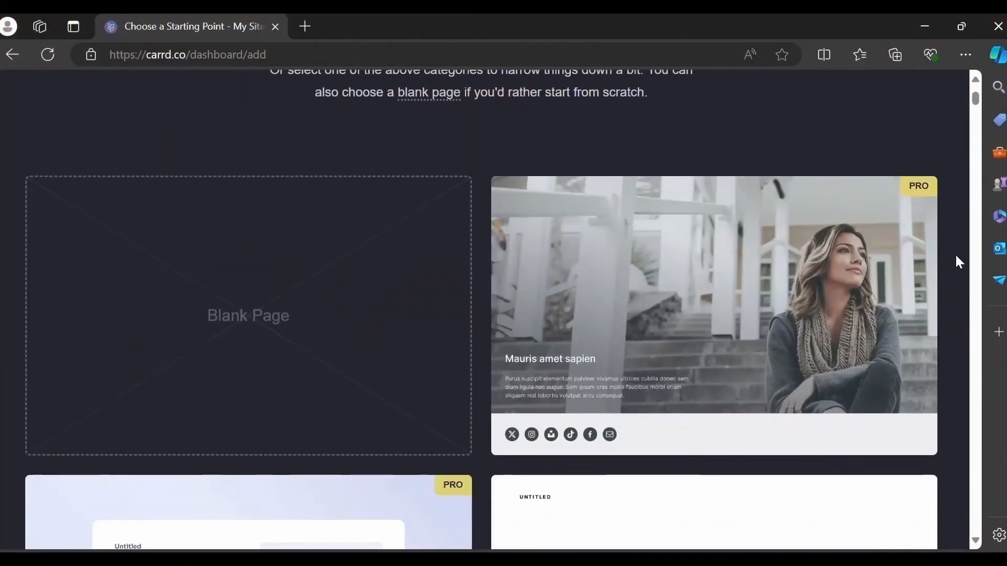
scroll(955, 257, "down", 10)
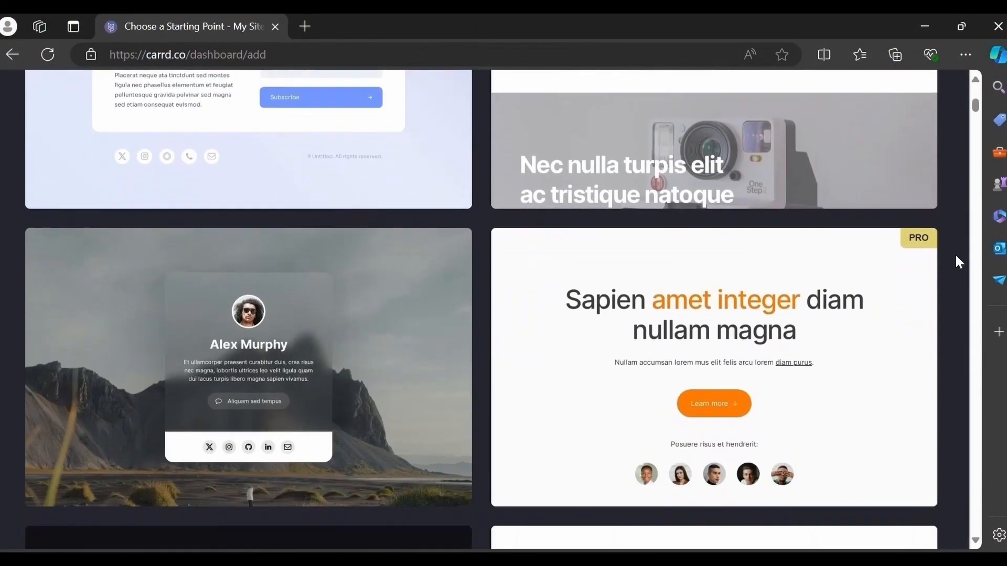
scroll(955, 253, "up", 3)
mouse_move(913, 284)
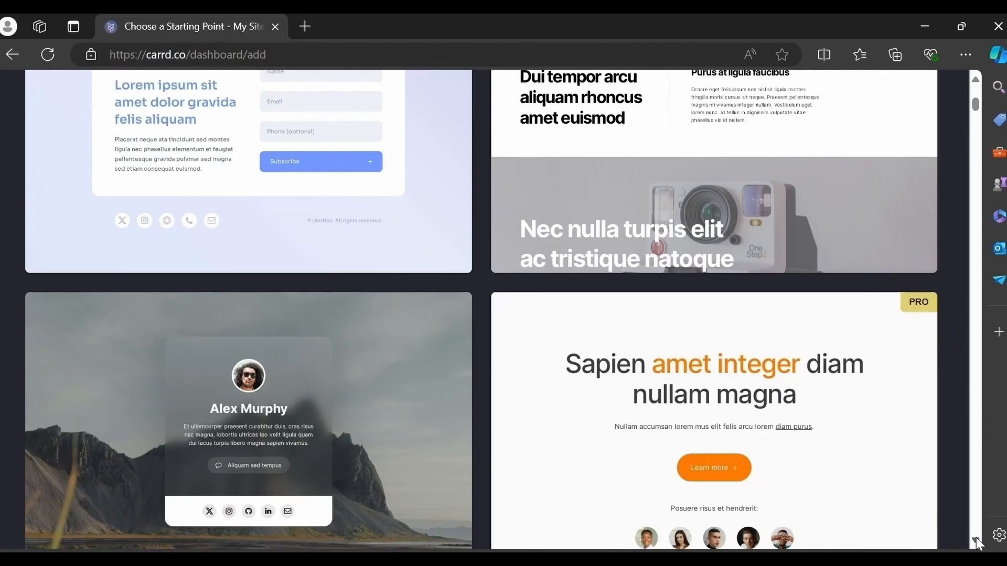
scroll(977, 538, "down", 2)
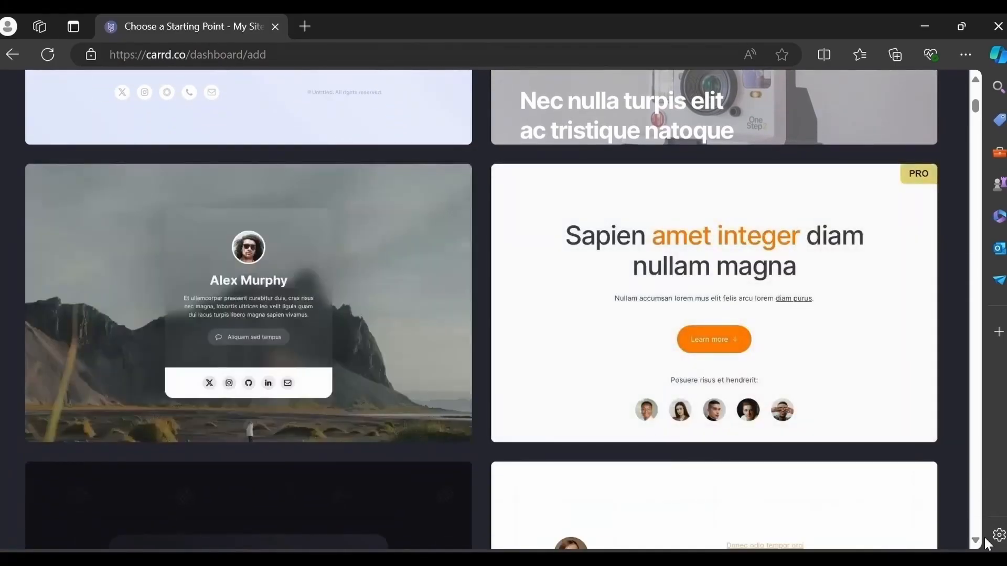
scroll(977, 540, "down", 8)
scroll(977, 543, "down", 8)
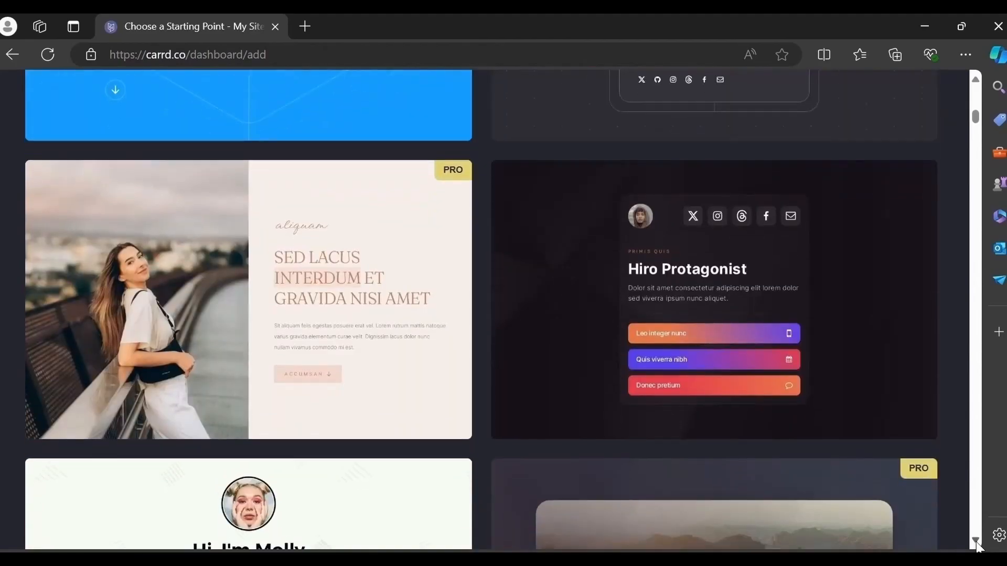
scroll(976, 545, "down", 3)
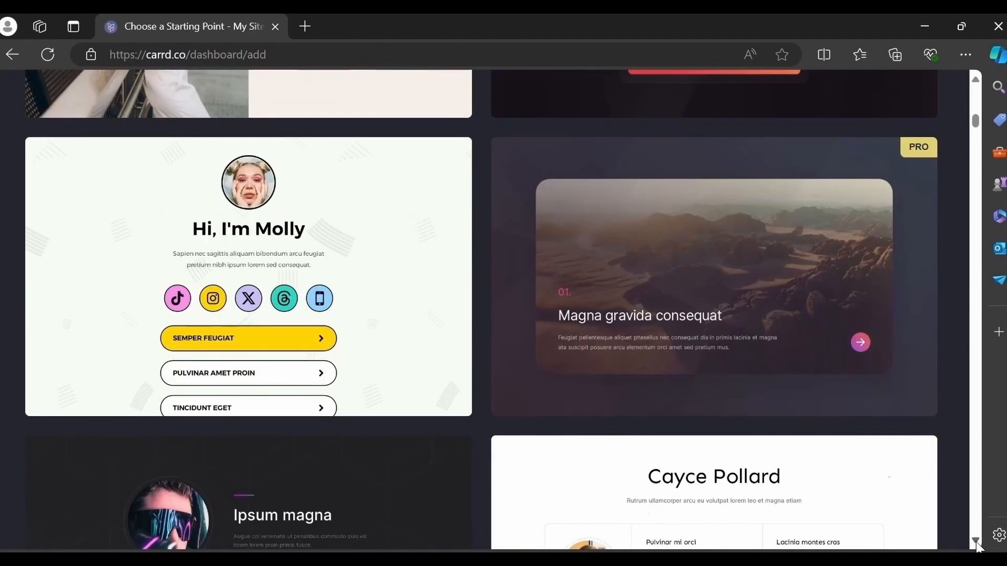
scroll(977, 546, "down", 4)
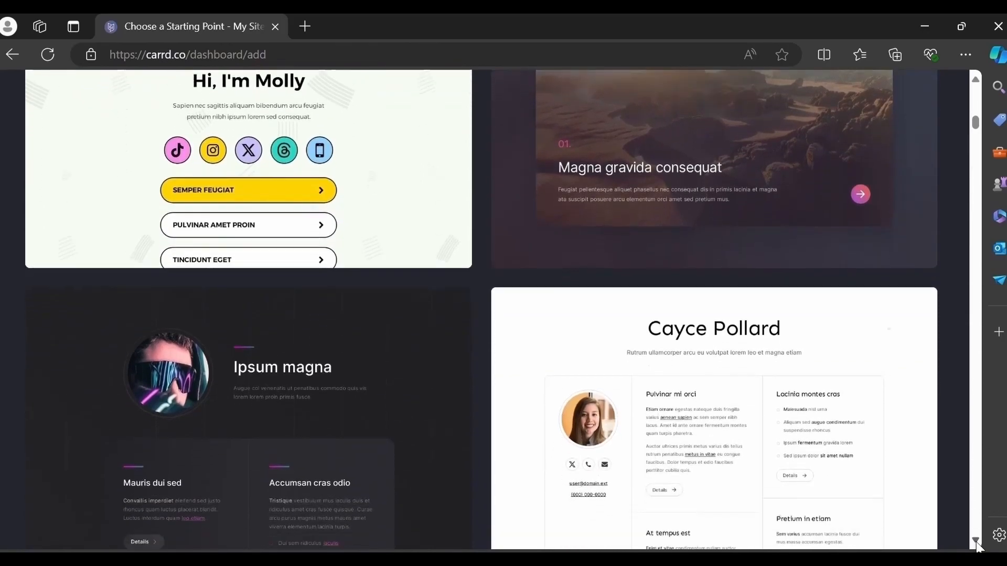
scroll(976, 545, "down", 3)
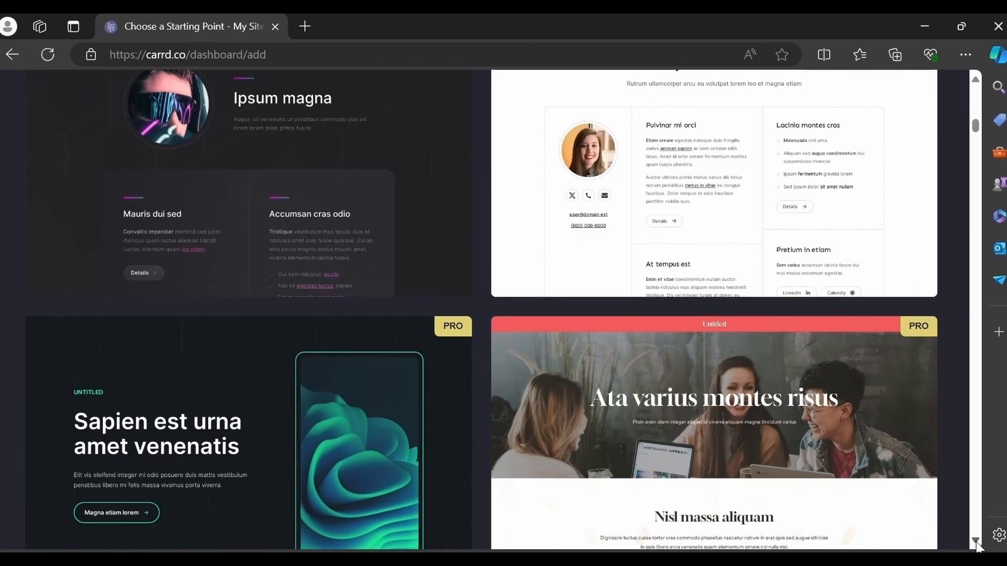
scroll(977, 546, "down", 4)
scroll(976, 545, "down", 3)
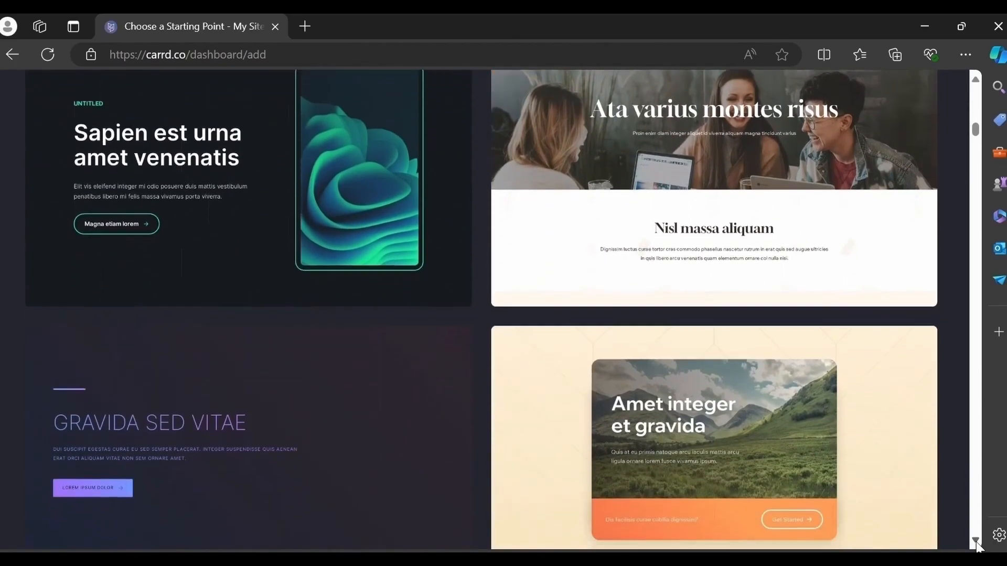
scroll(976, 545, "down", 4)
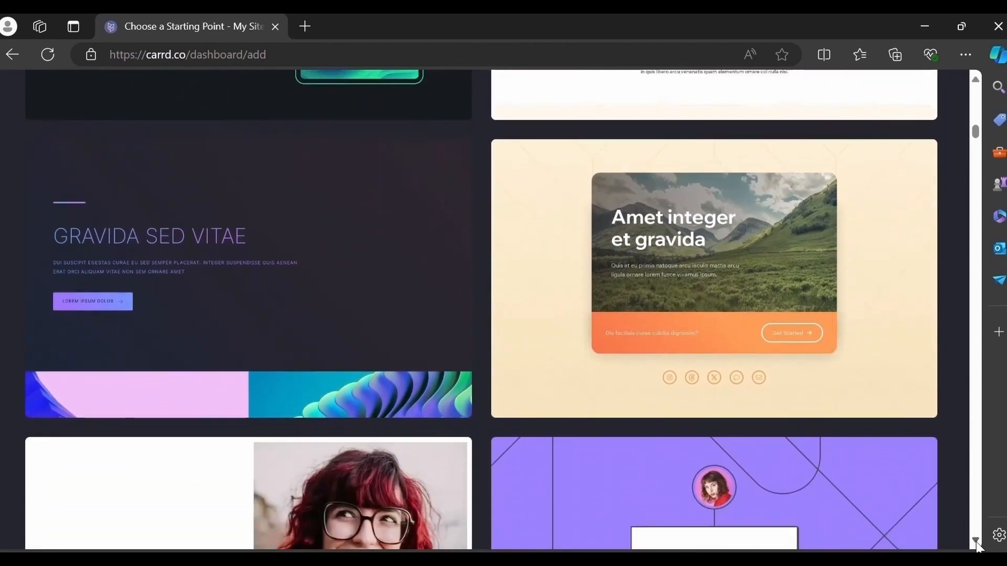
scroll(976, 546, "down", 6)
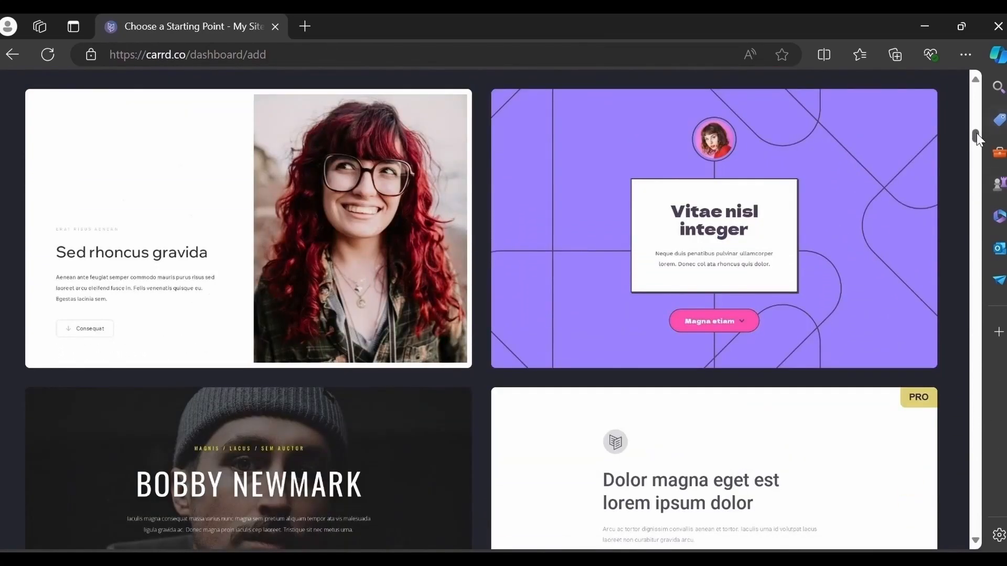
Select the free profile card template with the mountain landscape background as the new site's starting point.
scroll(976, 142, "up", 12)
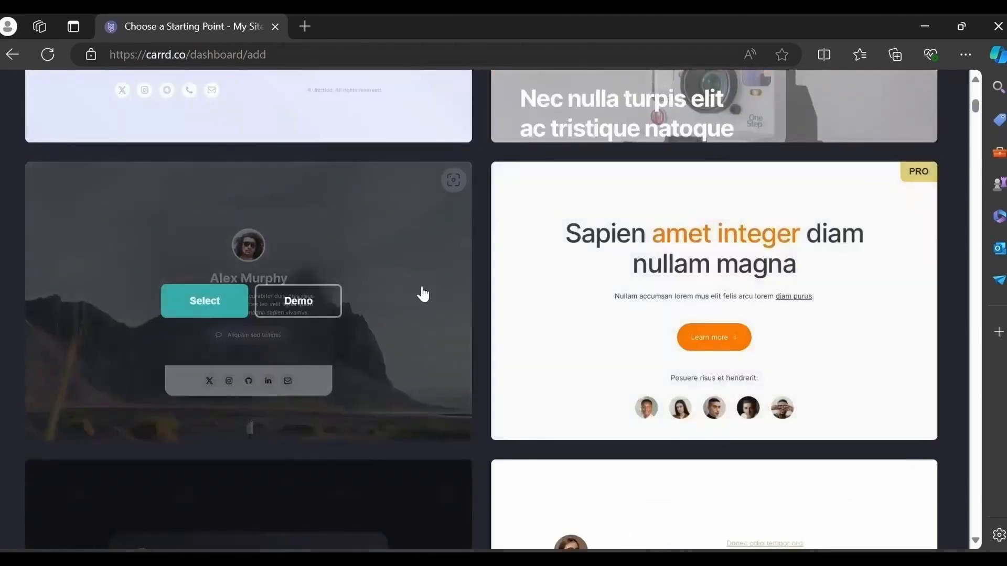
left_click(207, 302)
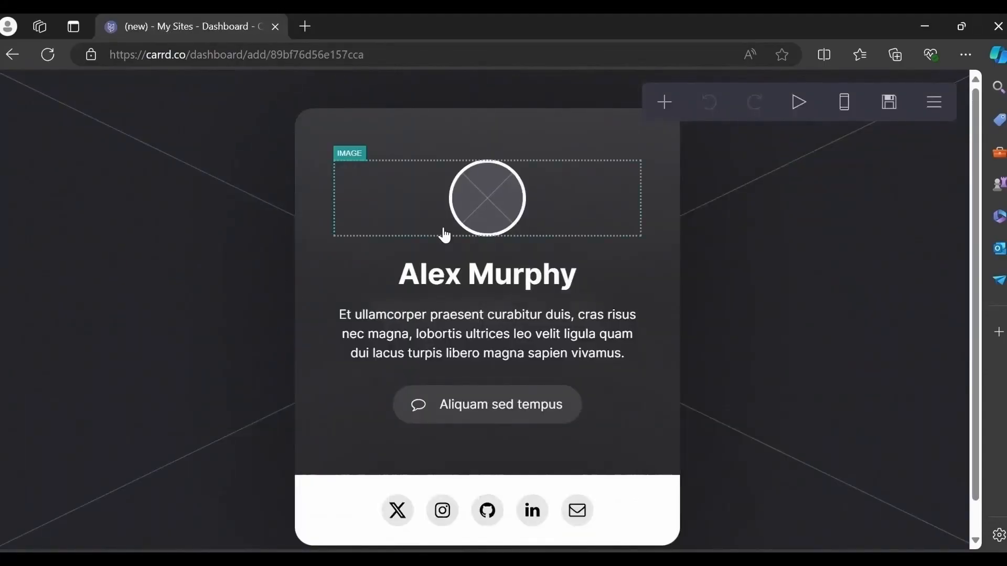
Upload the photo of the frowning girl to the card's round image and crop it around her head and shoulders.
left_click(491, 189)
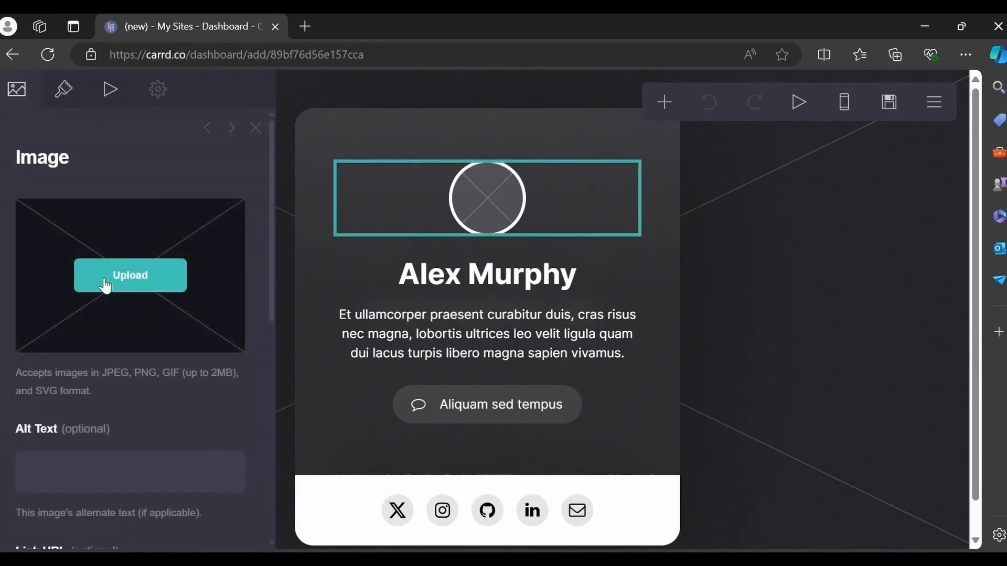
left_click(129, 278)
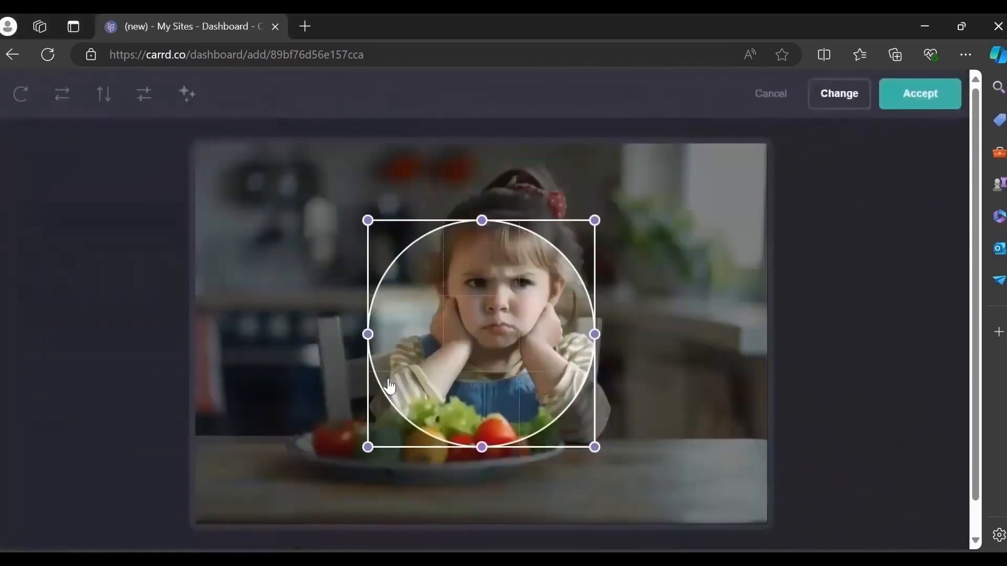
left_click_drag(469, 319, 497, 261)
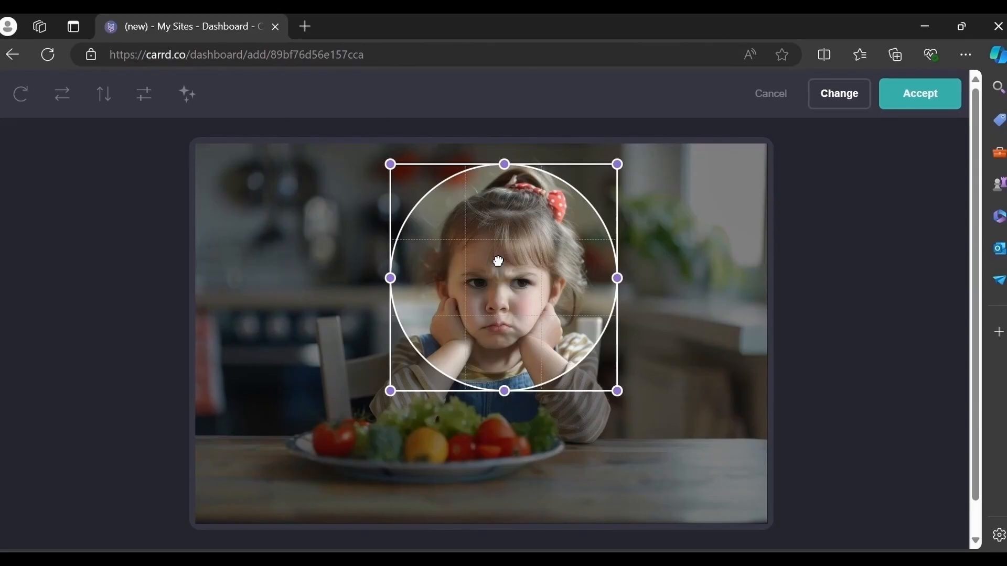
left_click(922, 105)
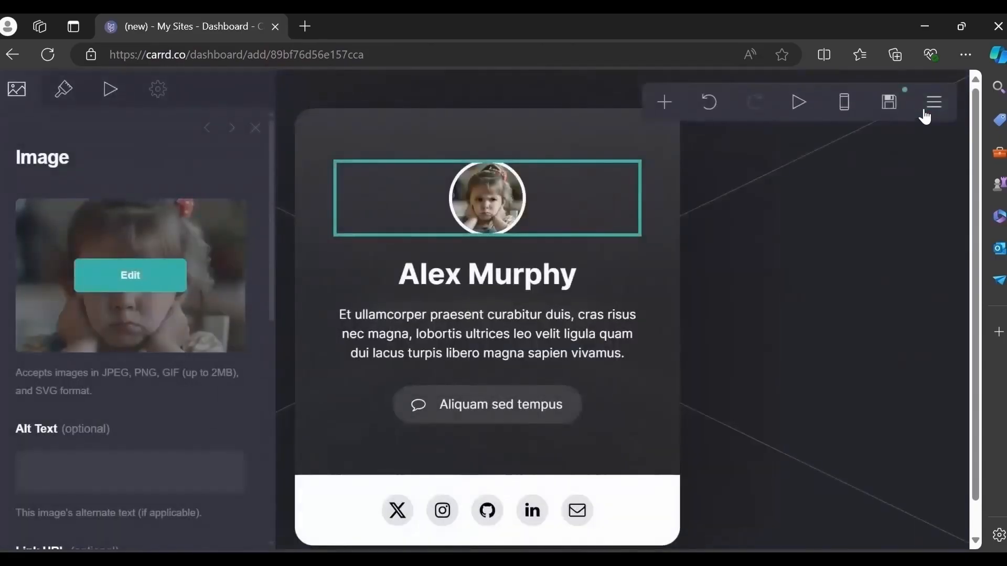
Review the profile image's alt text, link URL and loading options without entering anything.
left_click(110, 486)
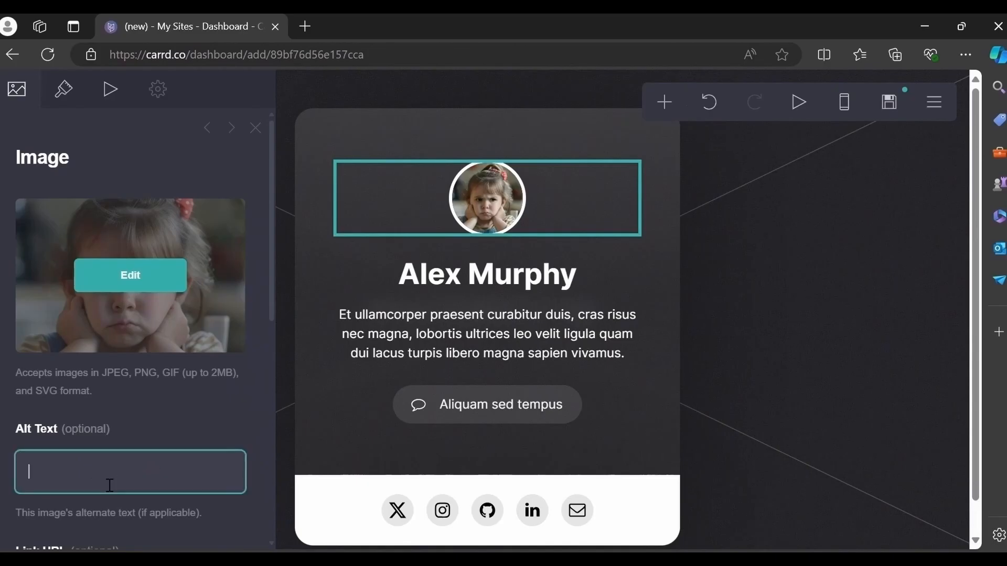
left_click(163, 428)
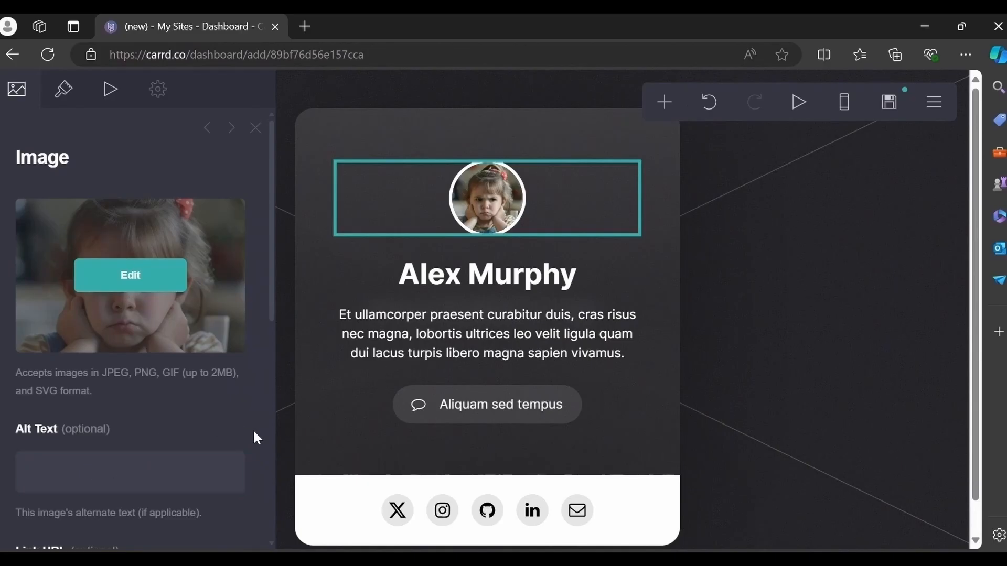
scroll(270, 542, "down", 5)
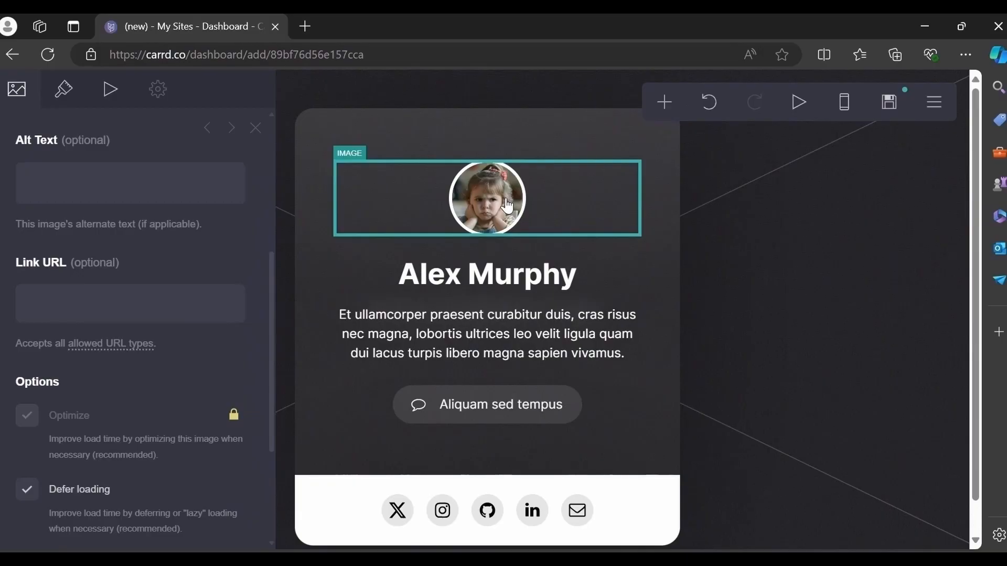
left_click_drag(270, 437, 266, 400)
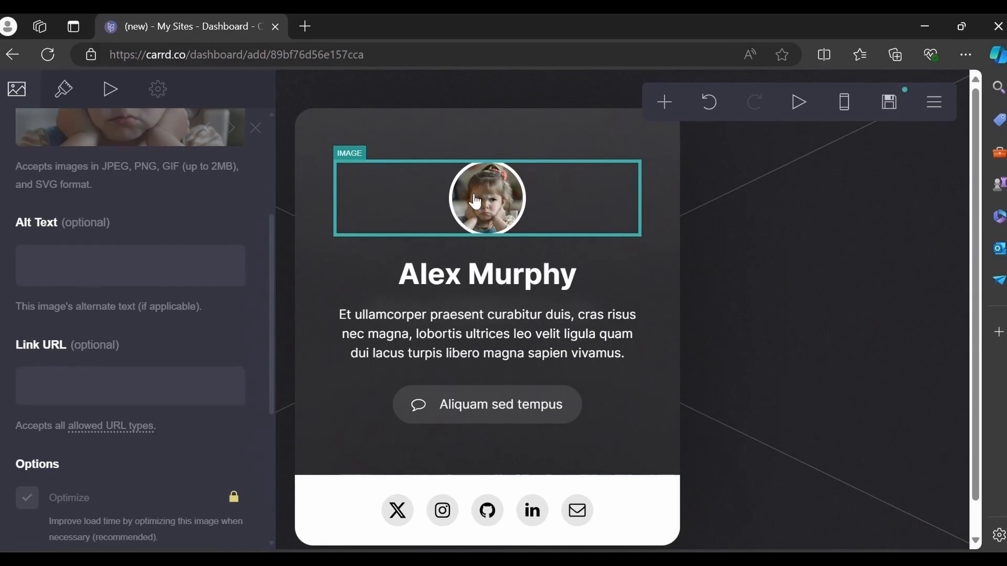
left_click_drag(268, 387, 269, 506)
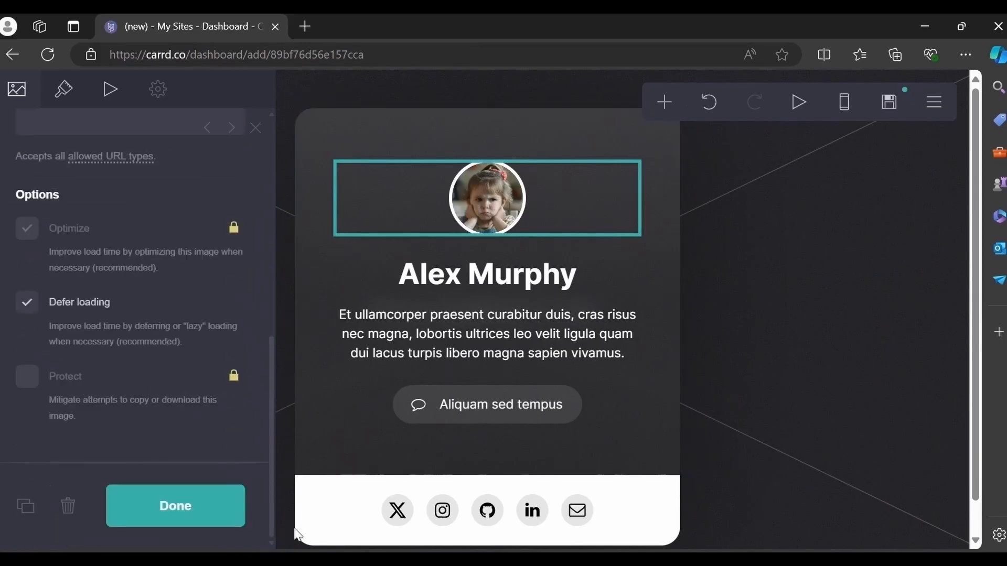
Finish editing the profile image and replace the site title's placeholder name with "kidstore".
left_click(193, 525)
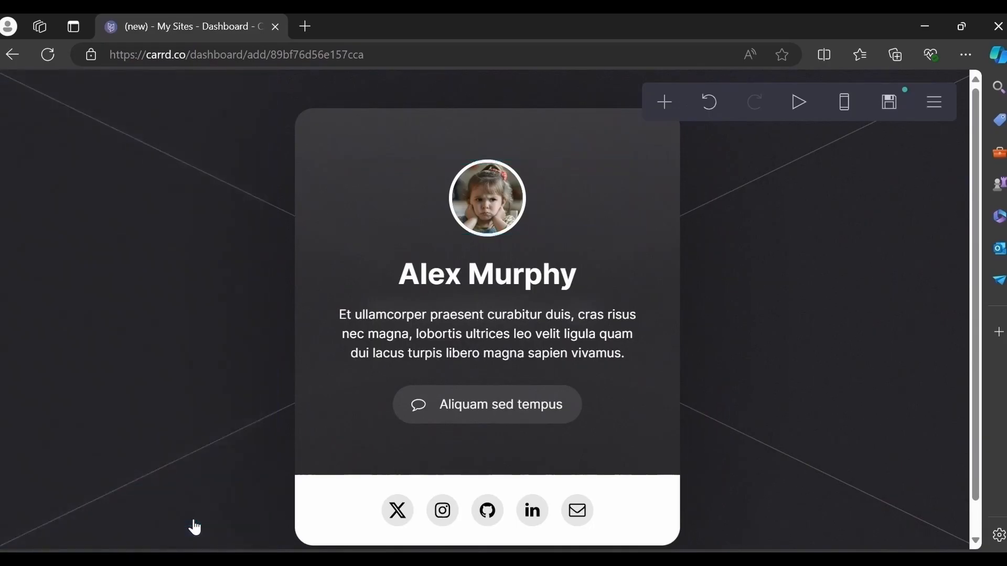
left_click(443, 286)
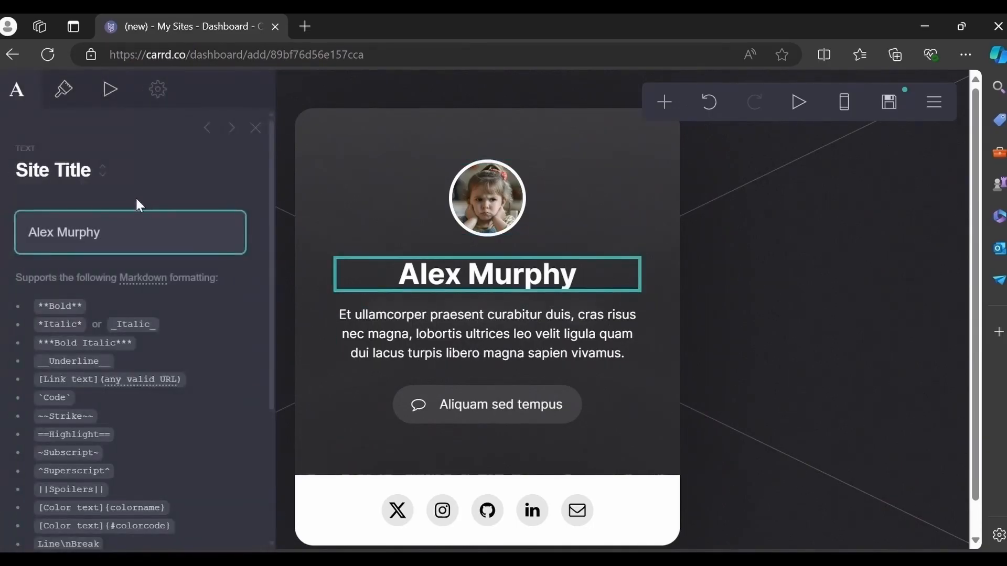
key("ctrl+a")
key("BackSpace")
type("kl")
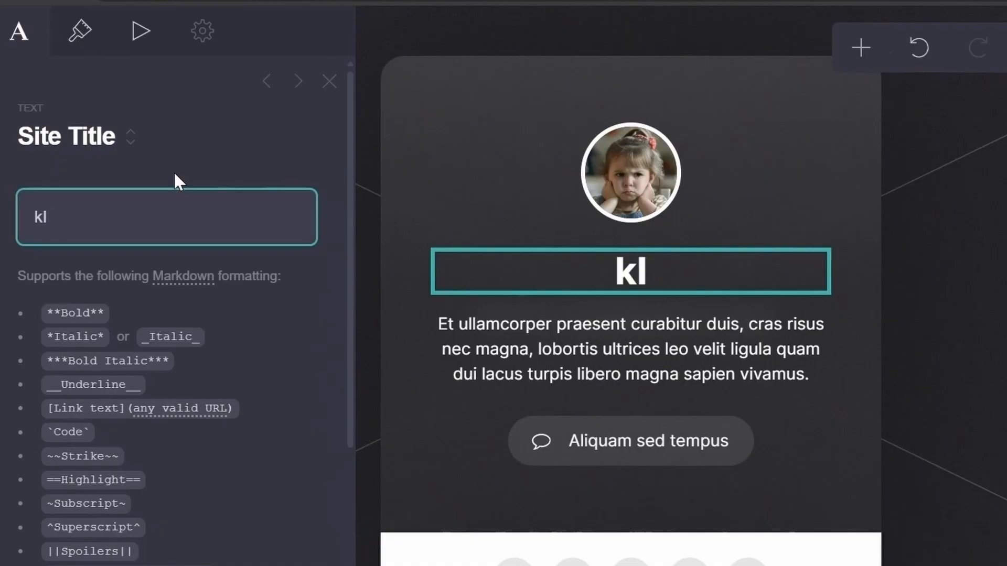
key("BackSpace")
type("idstore")
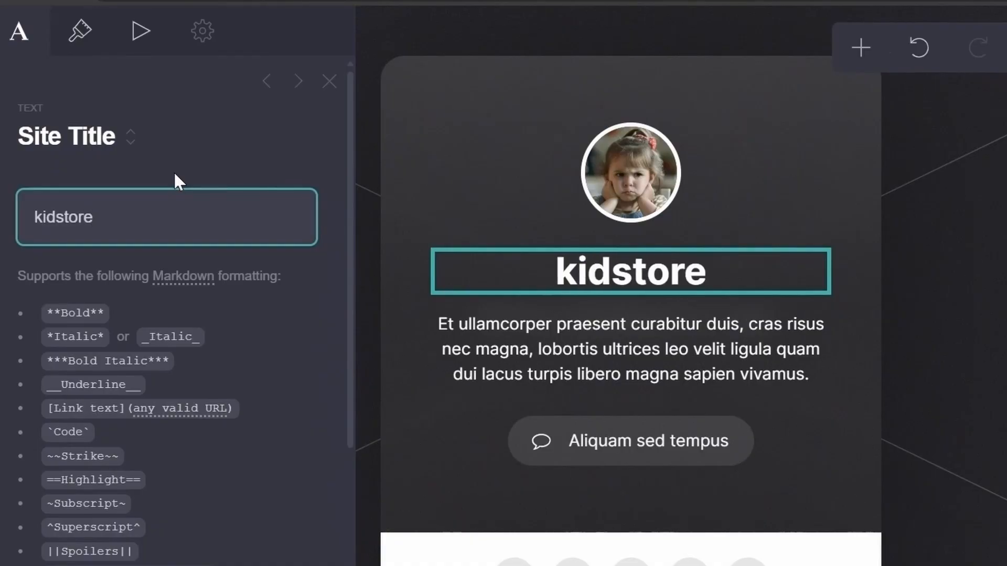
left_click(342, 441)
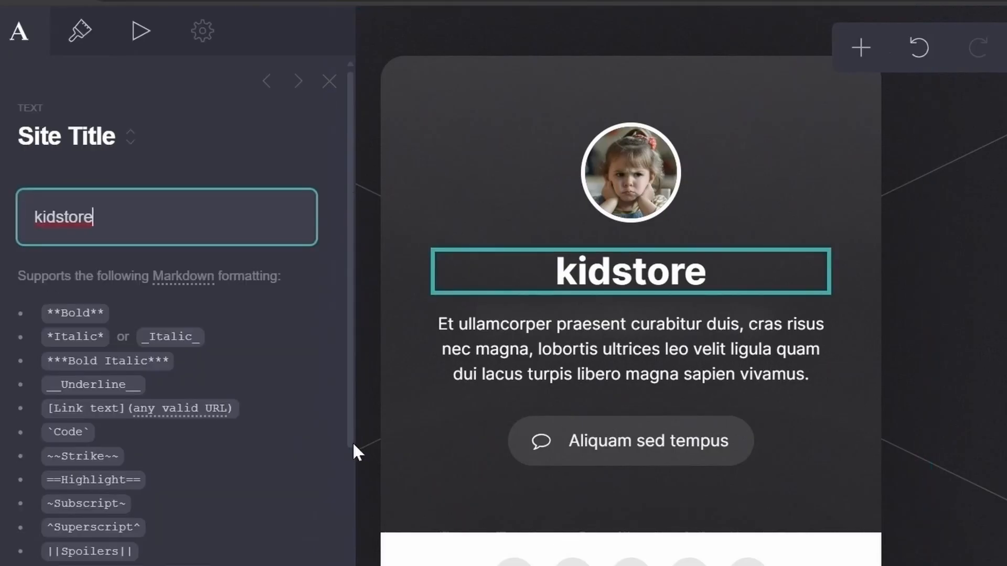
left_click(347, 436)
scroll(347, 477, "down", 5)
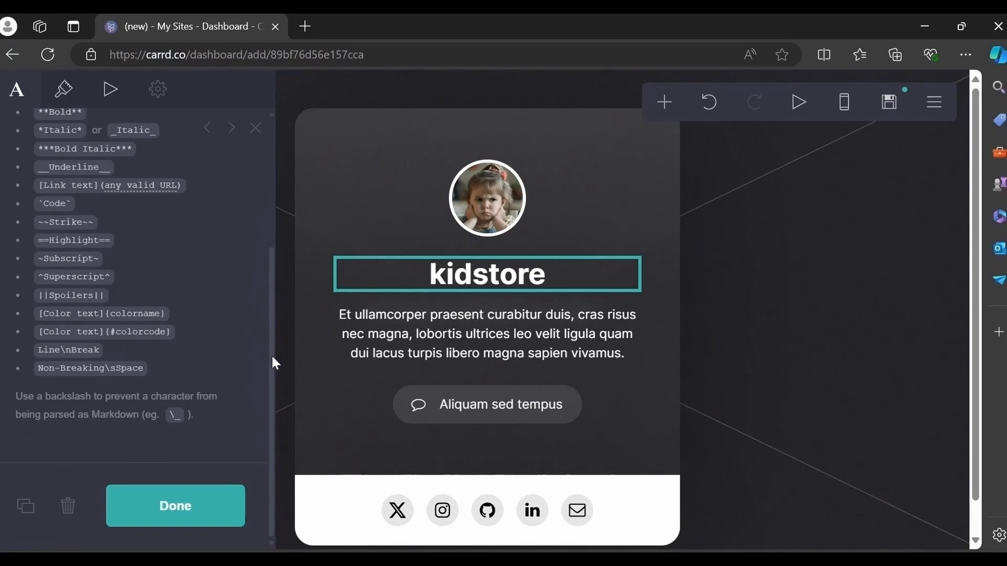
left_click(164, 519)
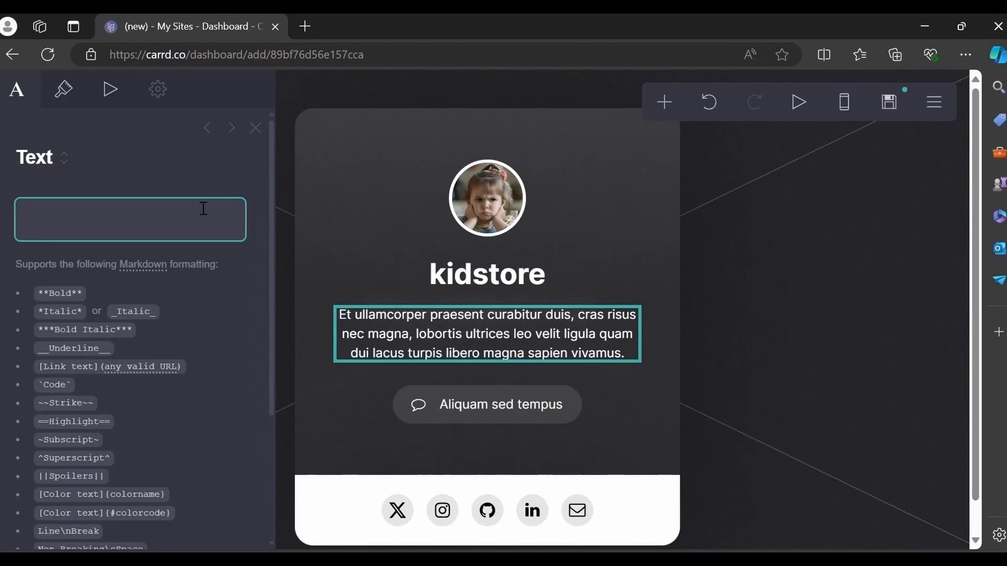
Replace the placeholder paragraph under the title with "Your one stop solution for all your kid's needs".
type("Yu")
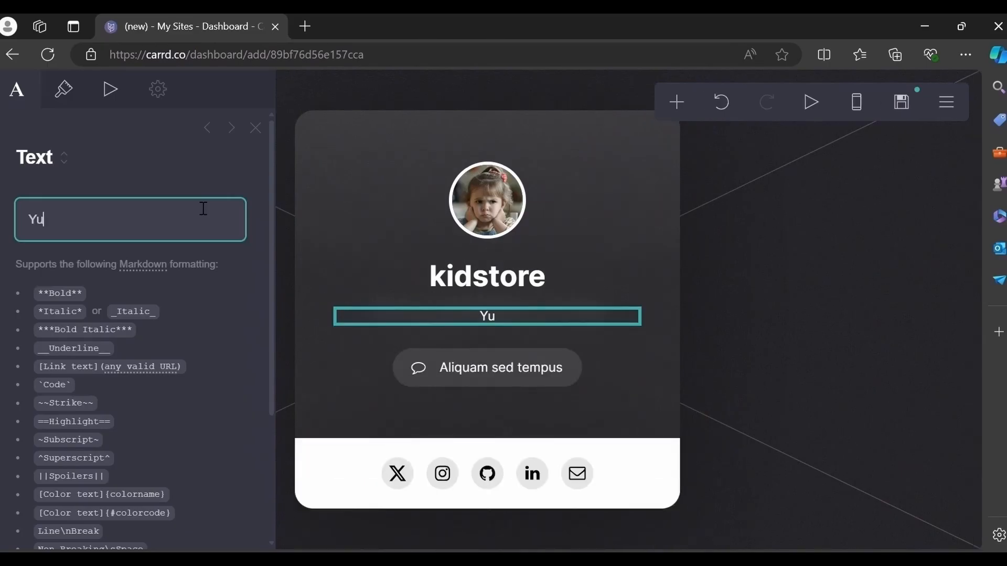
key("BackSpace")
type("our one stop sou")
key("BackSpace")
type("lution for all your kid's")
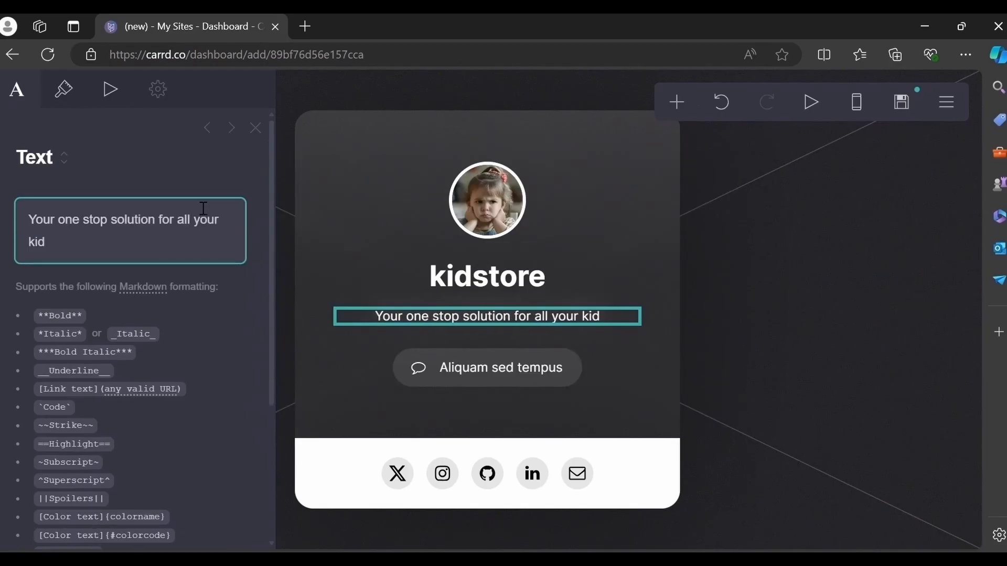
type(" needs")
key("Left")
key("Left")
key("Left")
key("Left")
key("Left")
key("Left")
type("'s")
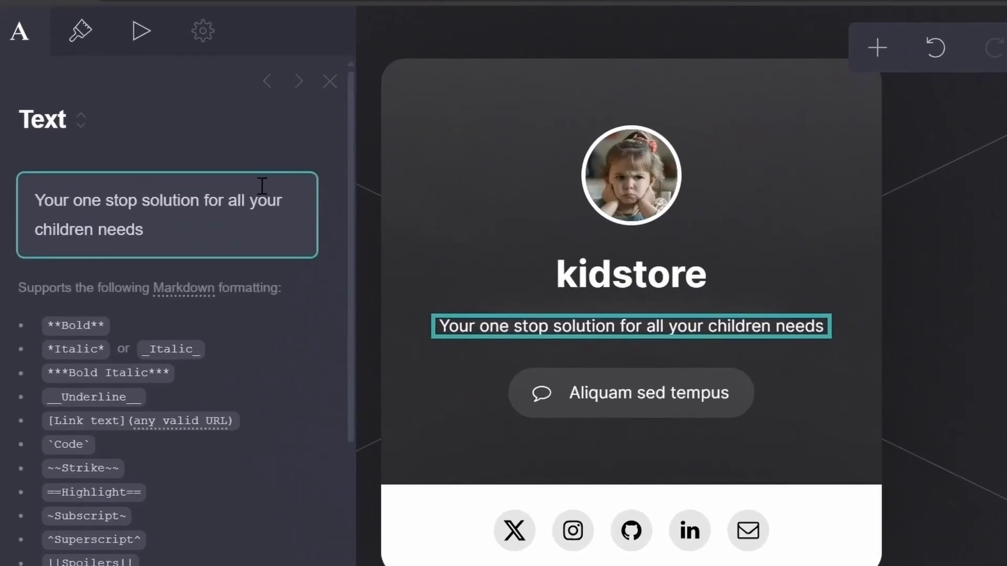
key("End")
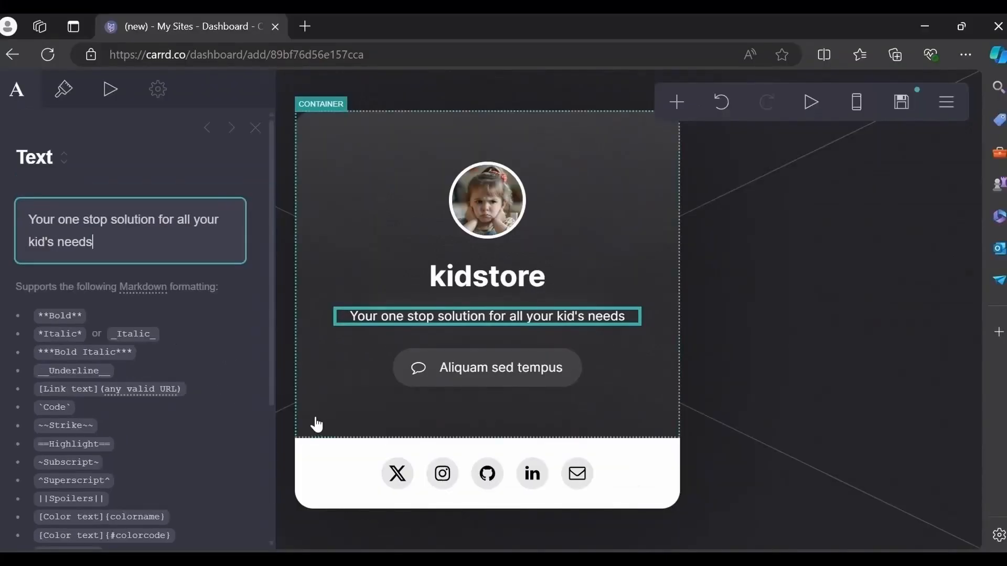
left_click(271, 542)
scroll(269, 539, "down", 3)
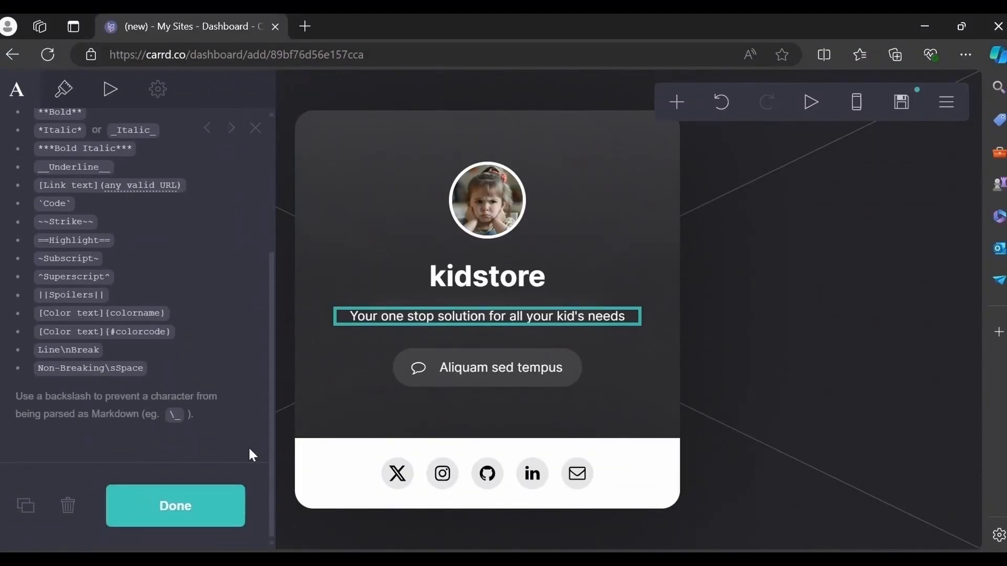
Review the tagline's appearance settings and the page's size, alignment and spacing options without changing them.
left_click(65, 91)
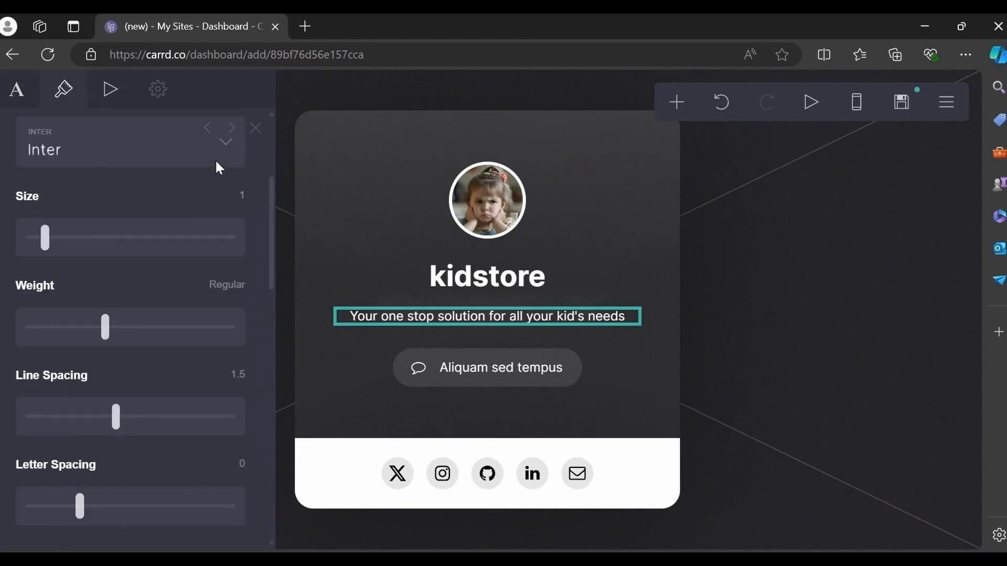
left_click_drag(271, 275, 275, 489)
left_click(277, 488)
left_click_drag(271, 235, 272, 533)
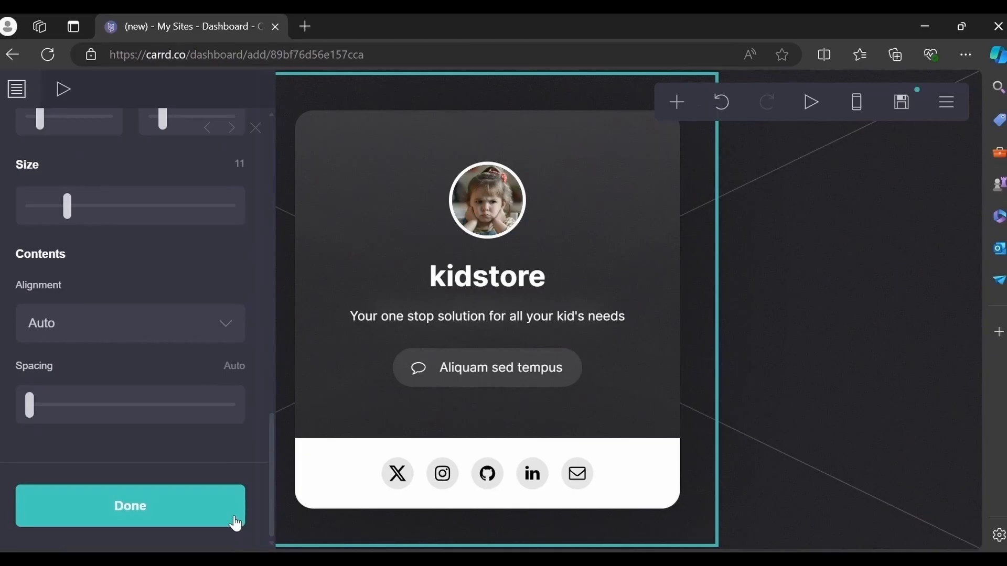
left_click(158, 499)
Change the kidstore title's text color to red #E84A4A and close its settings.
left_click(465, 275)
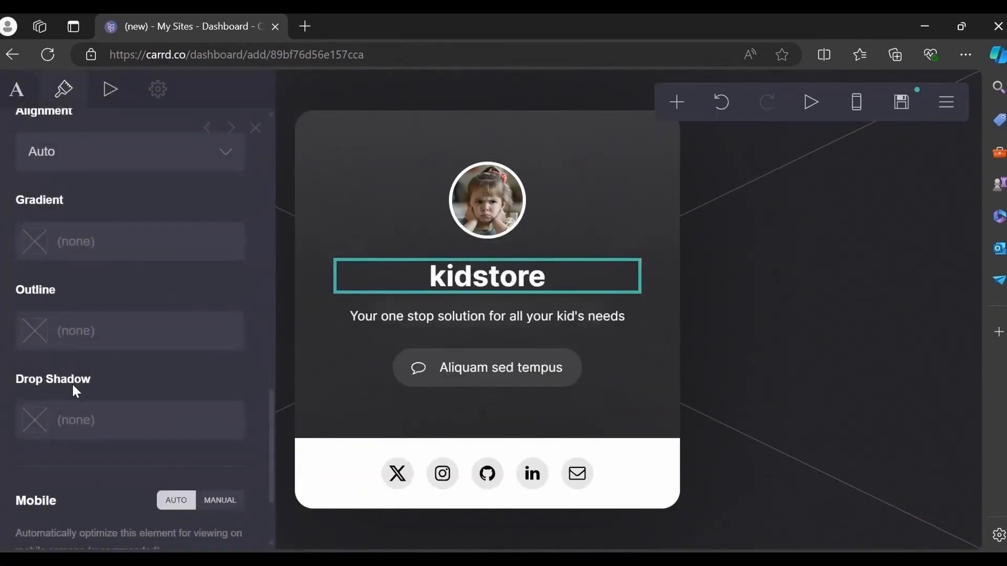
left_click_drag(268, 416, 215, 136)
left_click(53, 274)
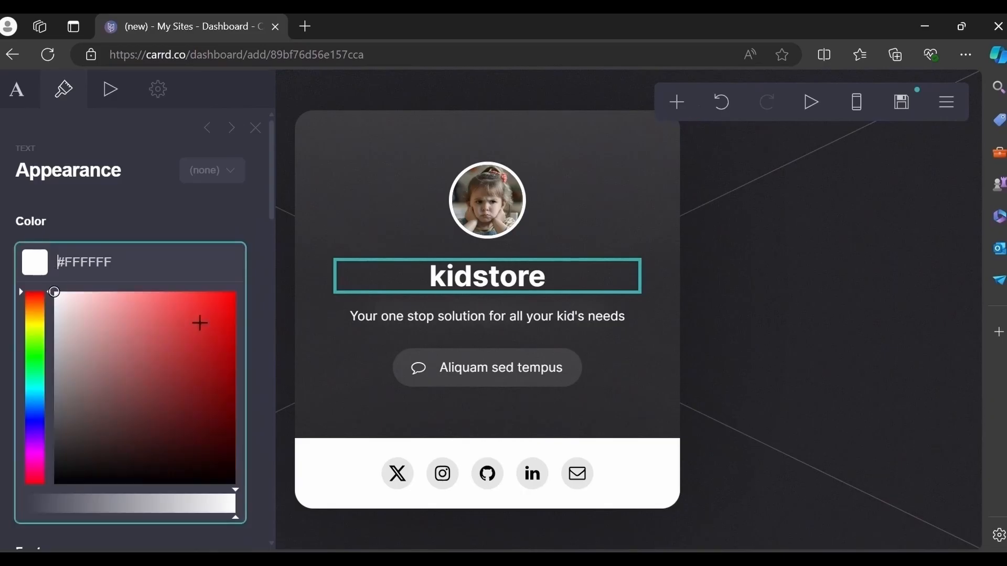
left_click(177, 309)
left_click(235, 220)
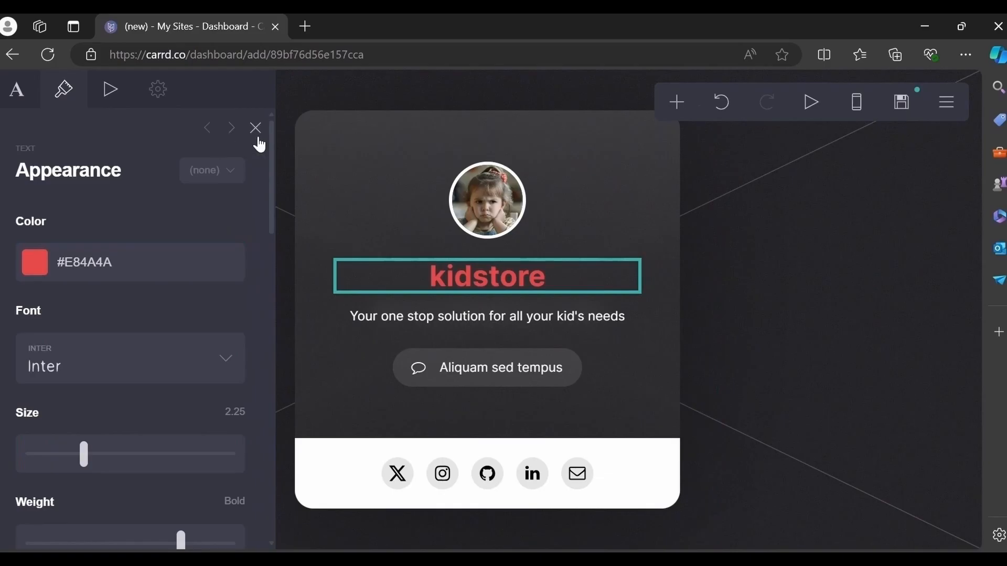
left_click(256, 129)
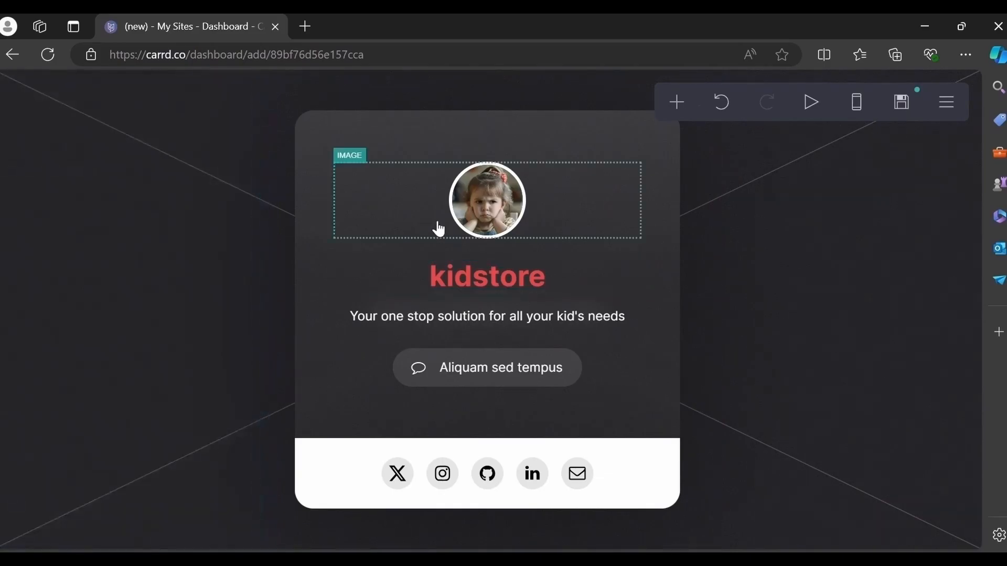
Set the background color of the "Aliquam sed tempus" button to blue #00A3FF.
left_click(462, 367)
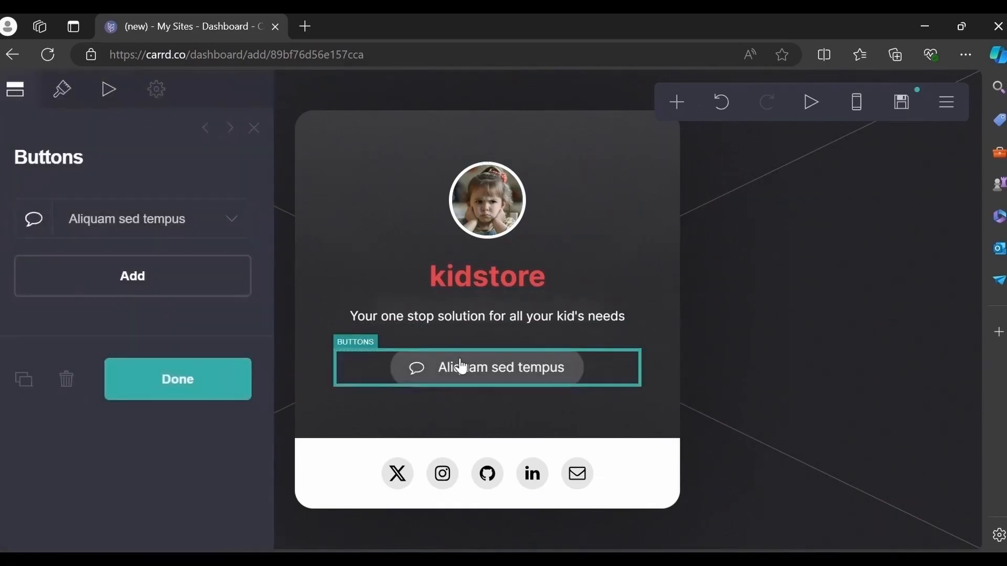
left_click(167, 224)
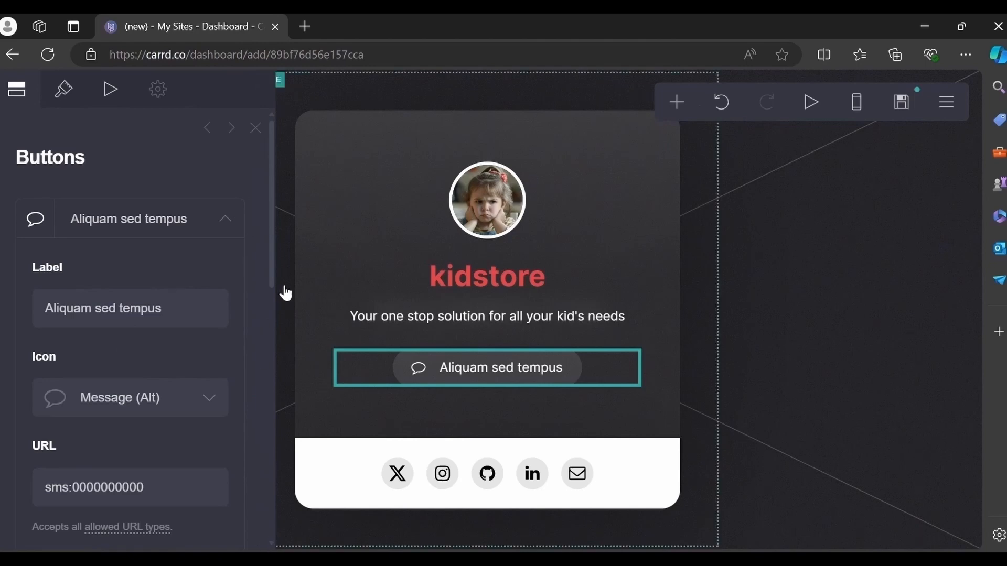
scroll(269, 322, "down", 4)
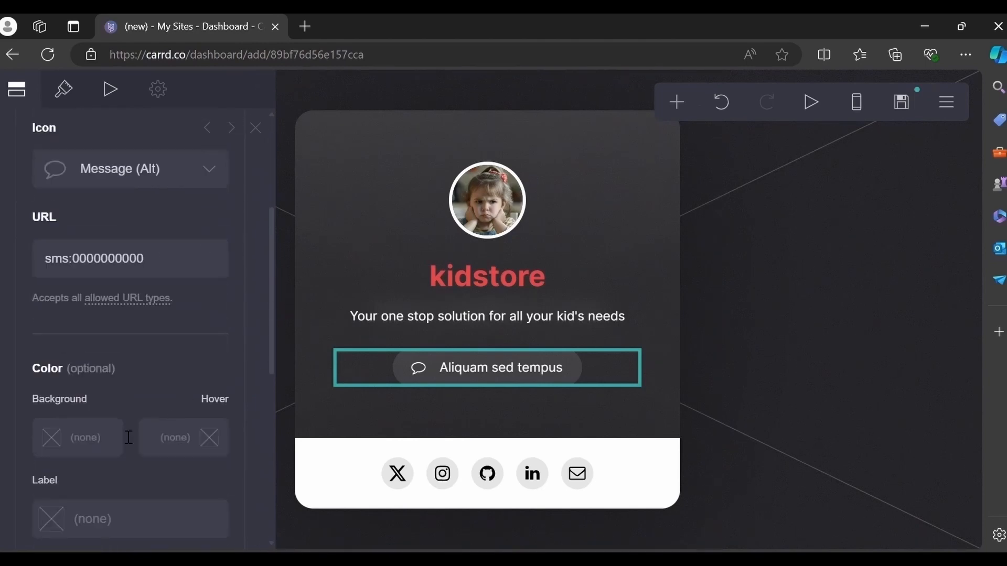
left_click(62, 443)
scroll(152, 512, "down", 3)
left_click_drag(55, 432, 56, 447)
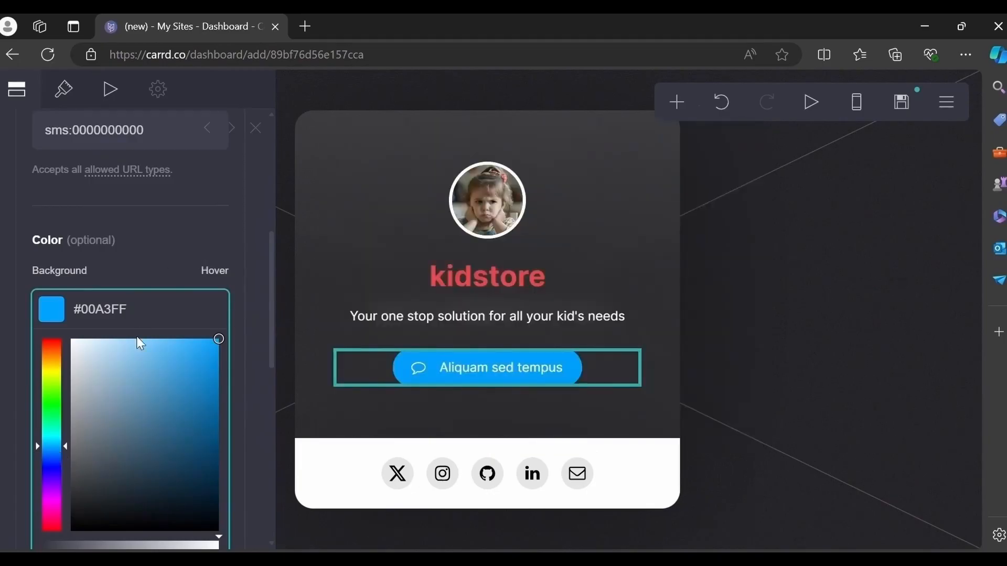
left_click(246, 231)
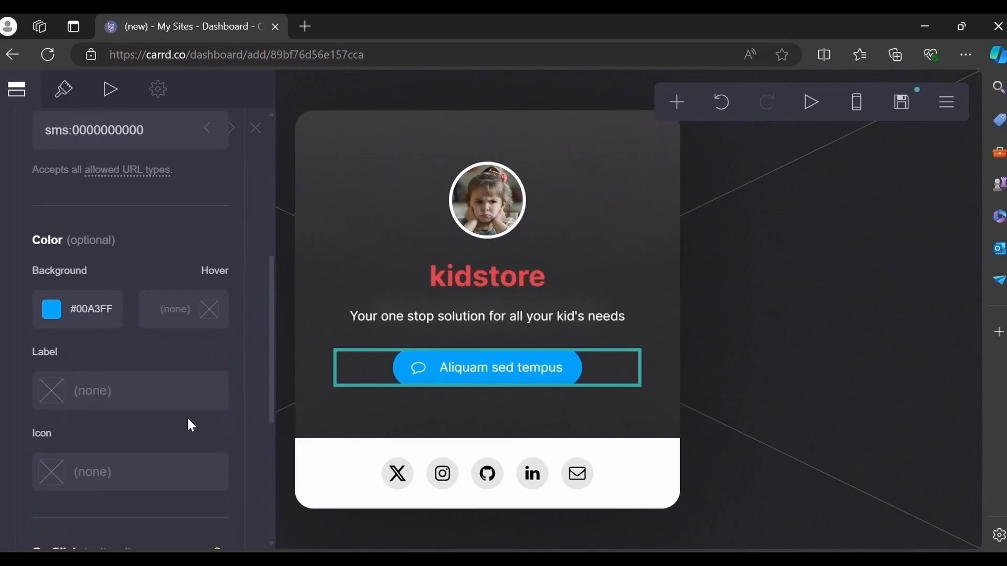
scroll(273, 546, "down", 2)
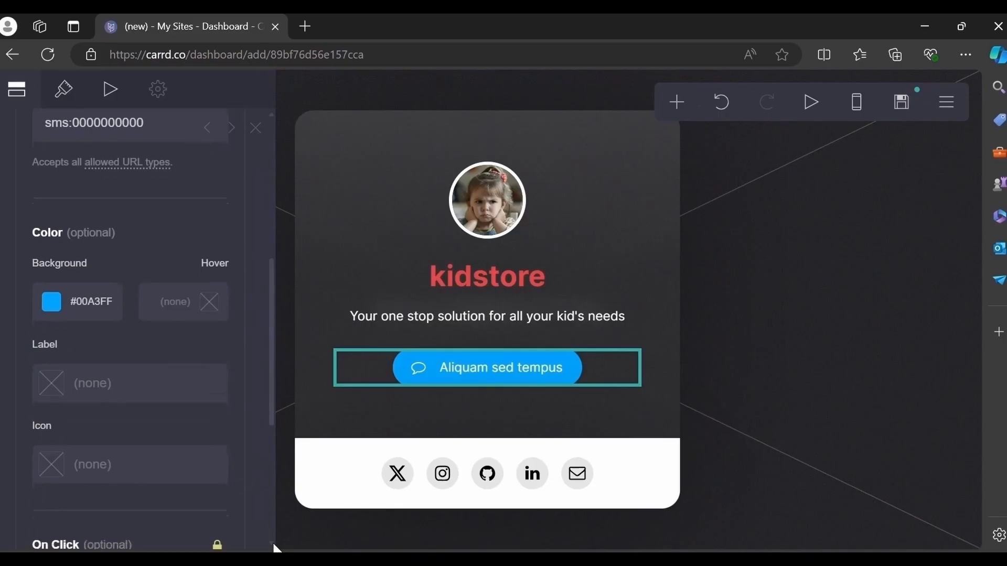
scroll(274, 547, "down", 2)
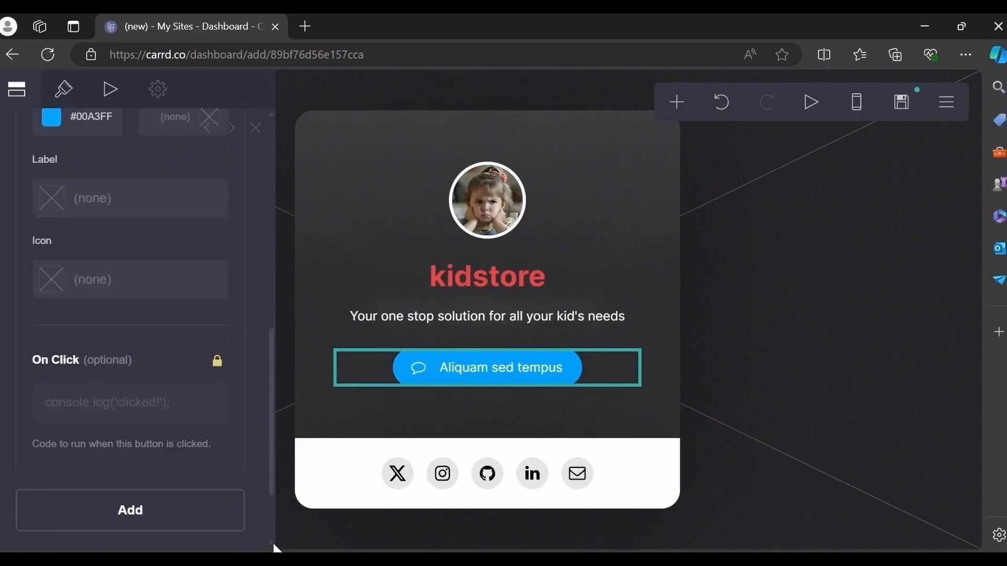
Add a second button below the blue one and look through its icon, URL and color options, keeping the Email icon.
left_click(149, 509)
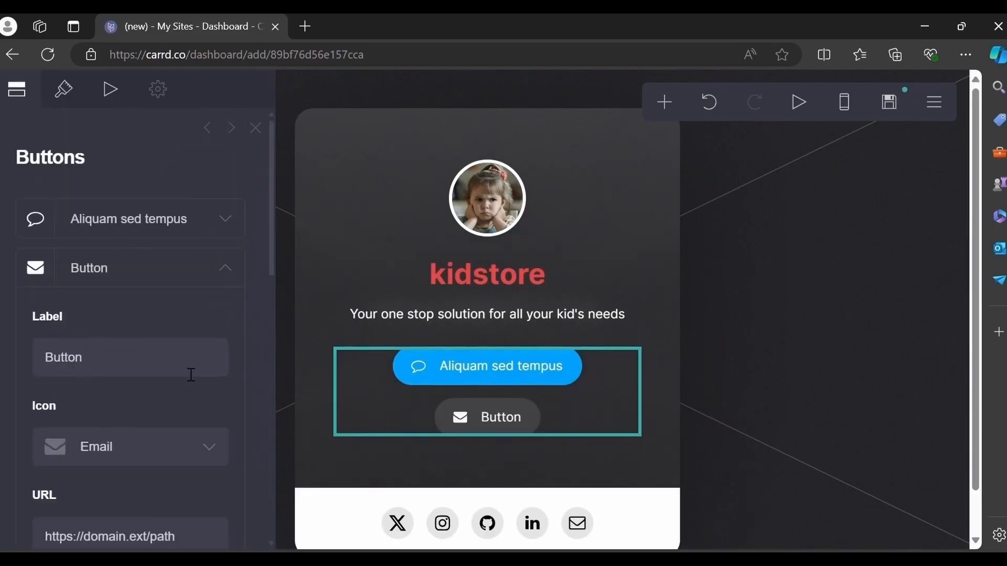
left_click(205, 458)
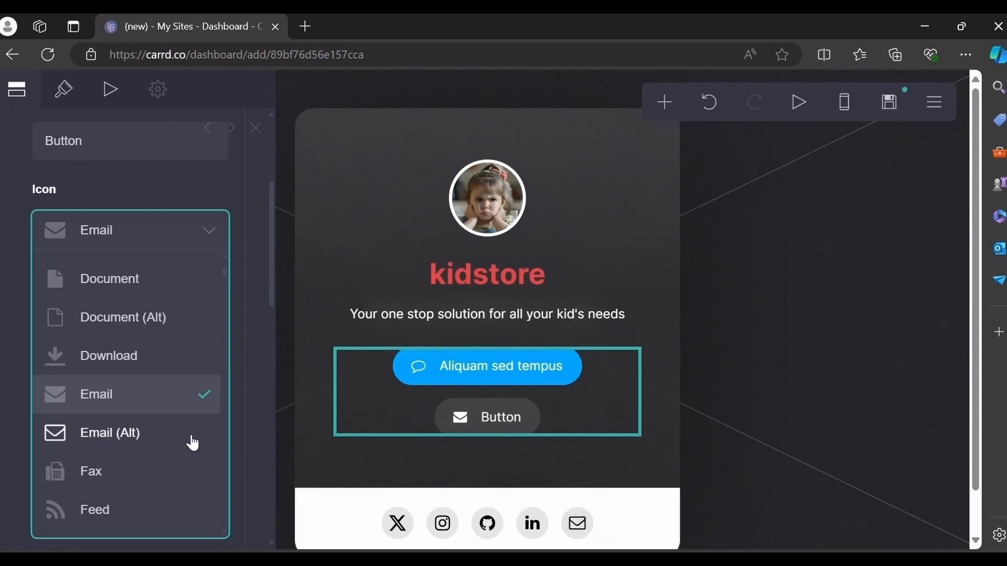
left_click(181, 177)
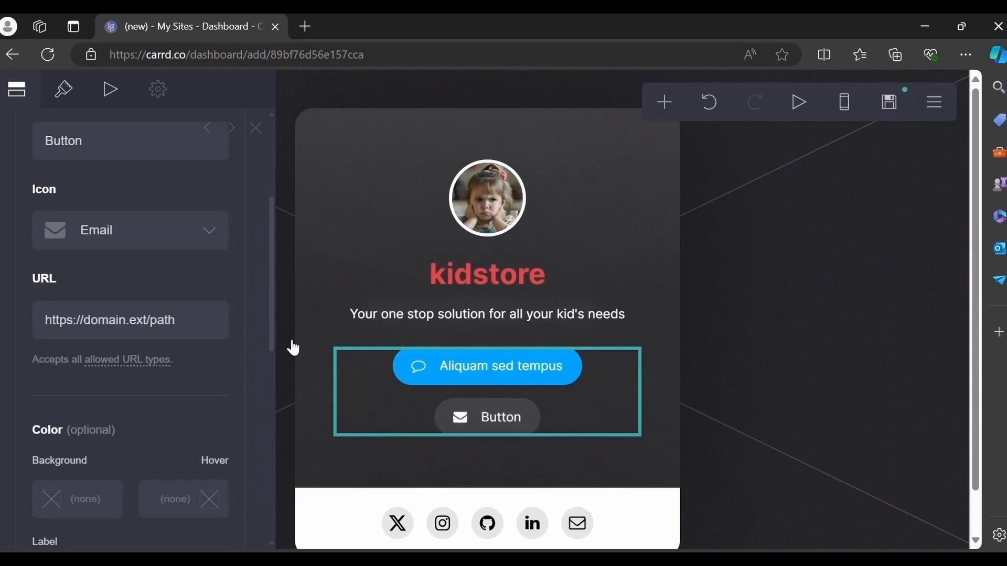
scroll(183, 506, "down", 5)
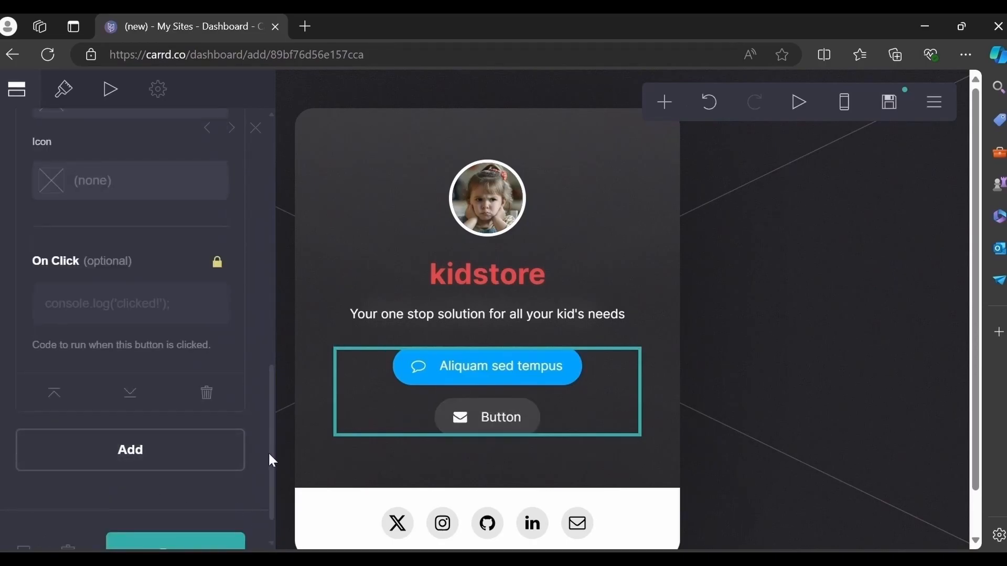
scroll(259, 405, "up", 10)
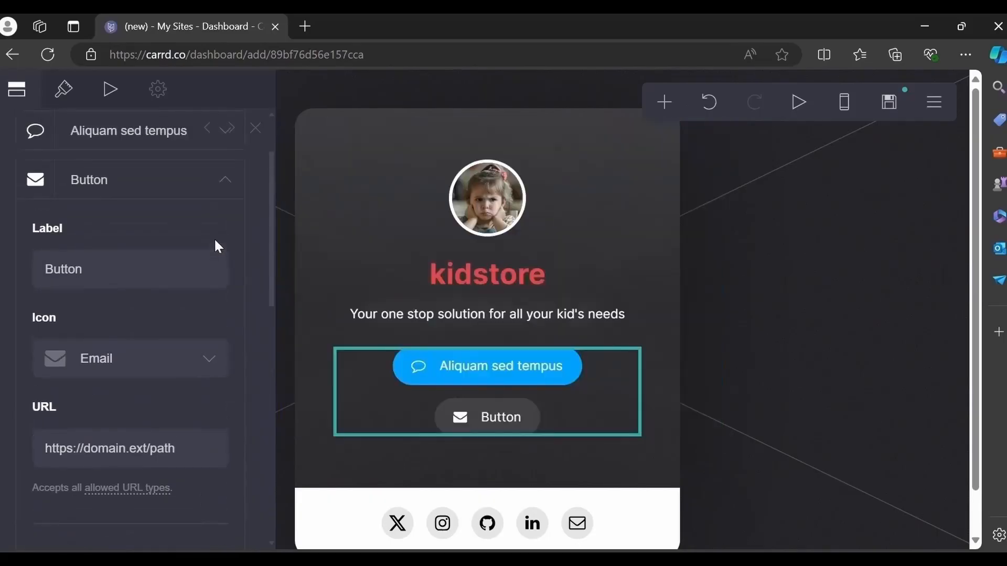
scroll(236, 293, "down", 5)
scroll(272, 392, "up", 10)
Set the new button's label to "Email" and finish editing the buttons.
left_click(112, 362)
key("ctrl+a")
key("BackSpace")
type("Email")
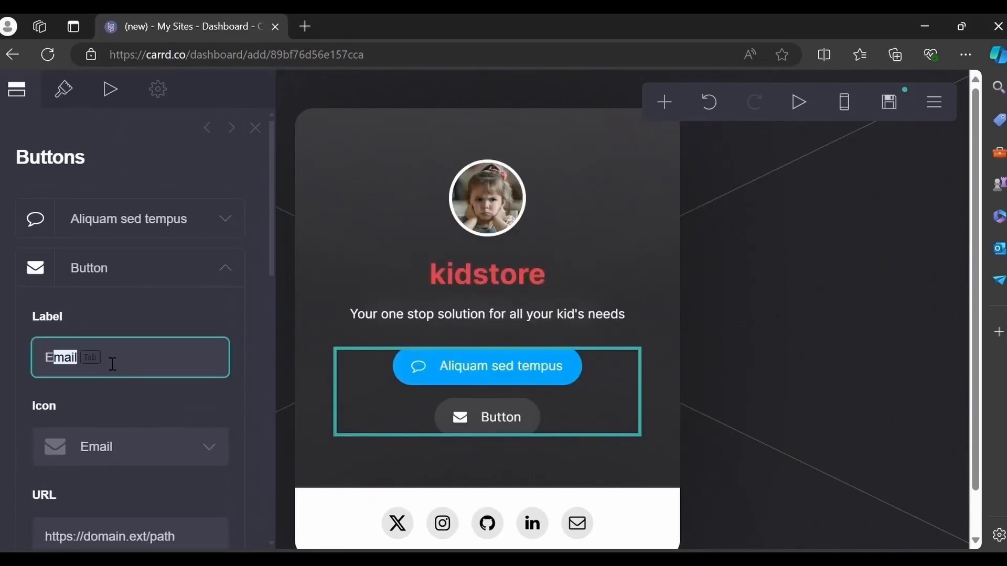
key("Tab")
left_click(115, 190)
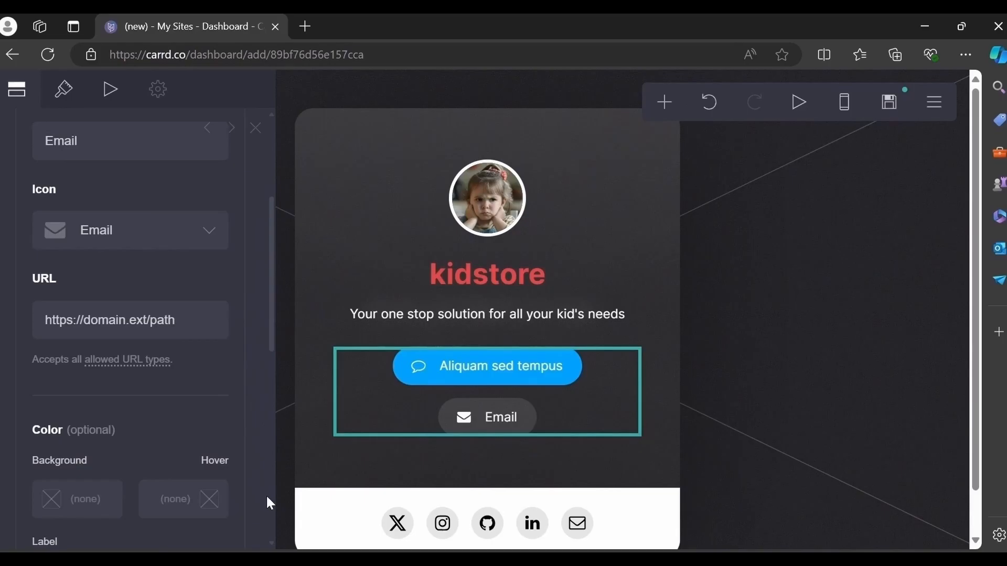
scroll(275, 548, "down", 8)
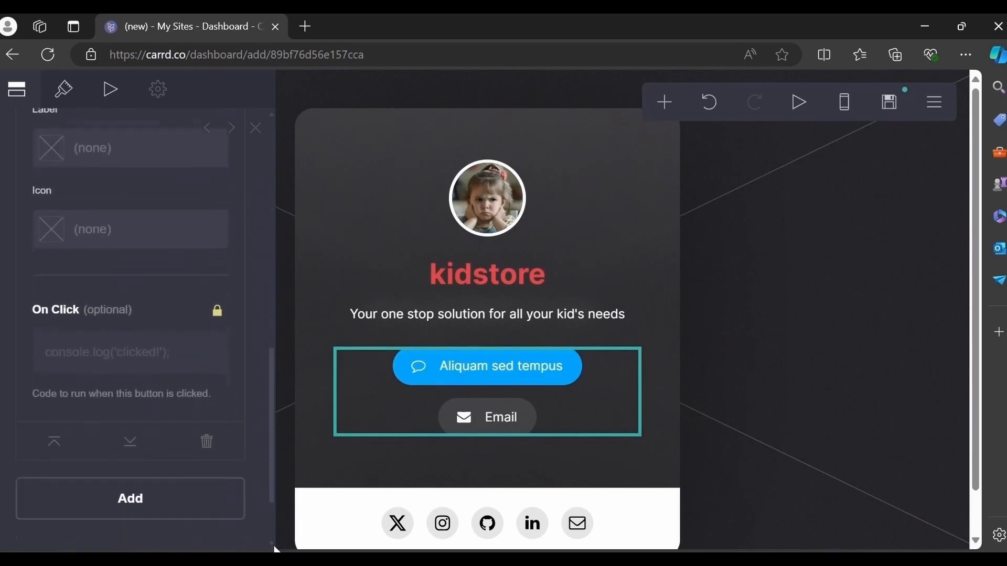
left_click(162, 510)
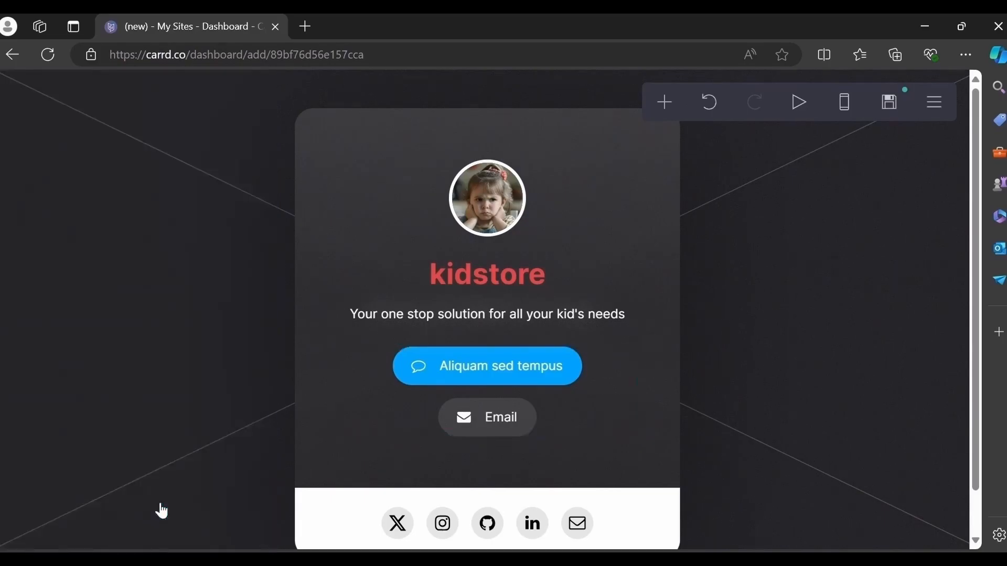
Try light blue #5AC6E8 as the icon color of the X social icon, and revert the color change.
left_click(404, 535)
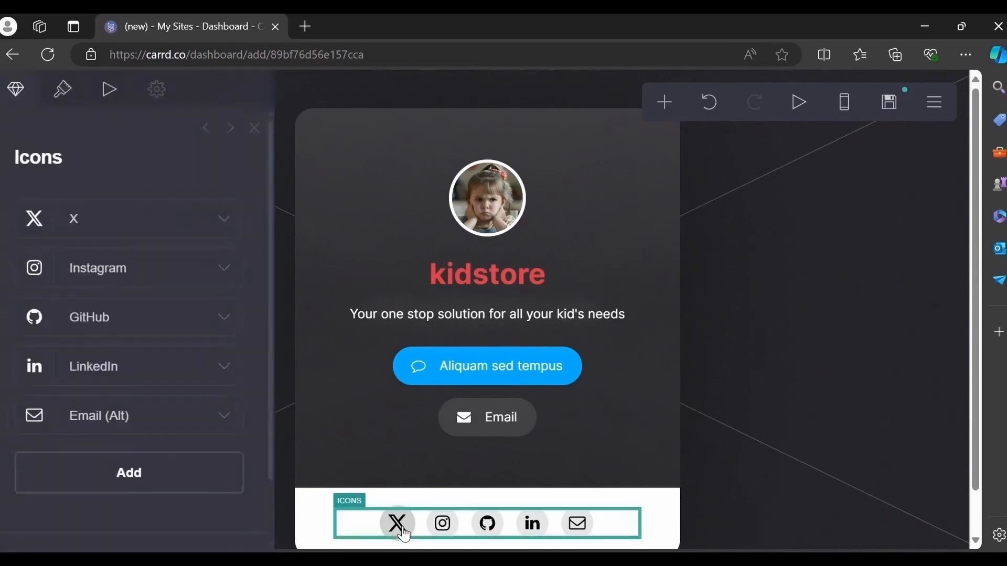
left_click(229, 221)
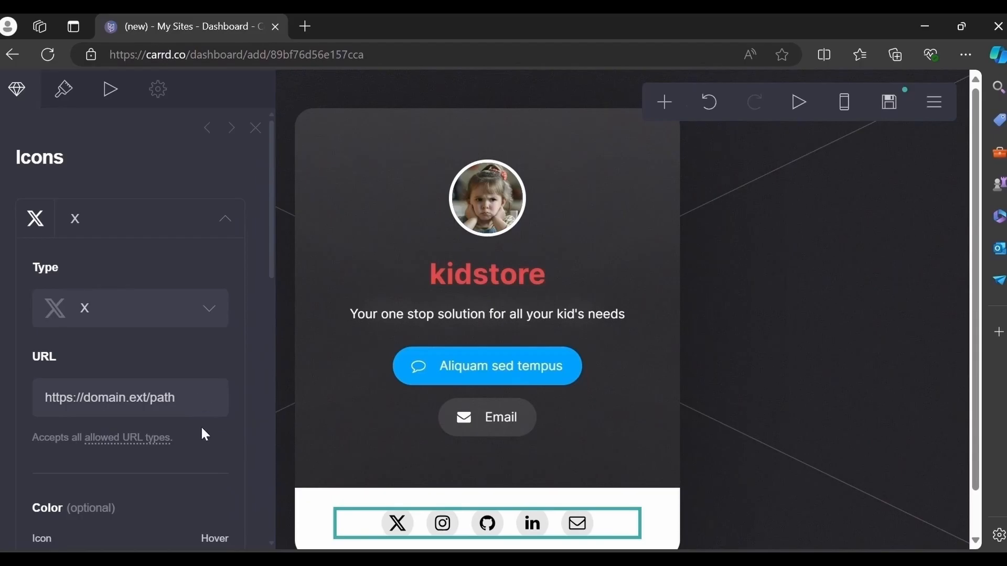
left_click(411, 529)
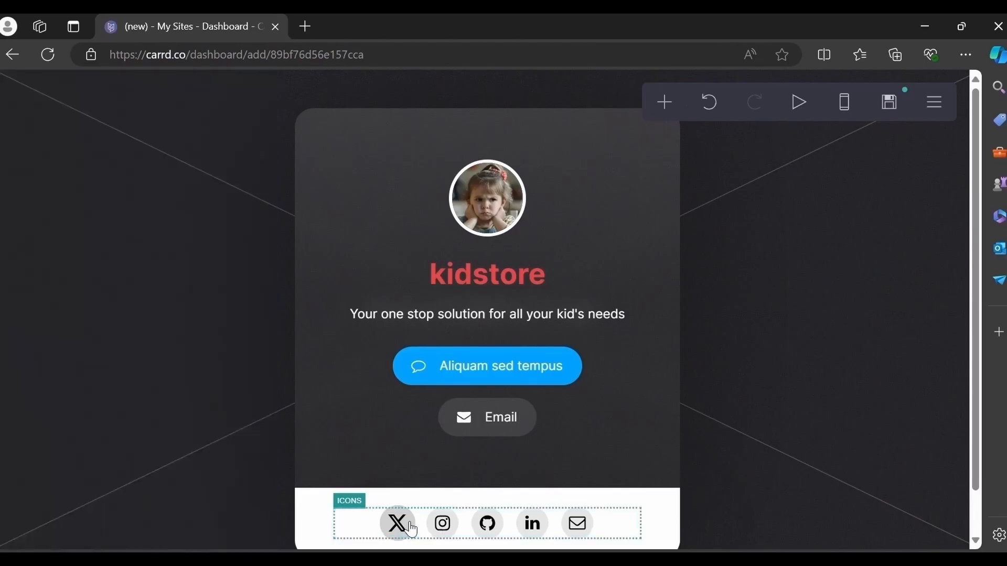
scroll(276, 548, "down", 3)
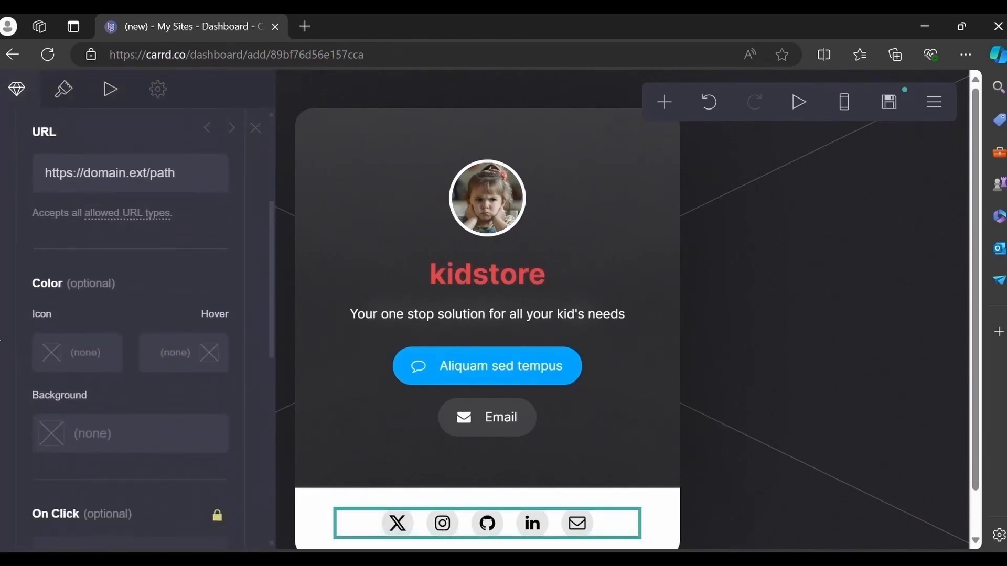
left_click(67, 364)
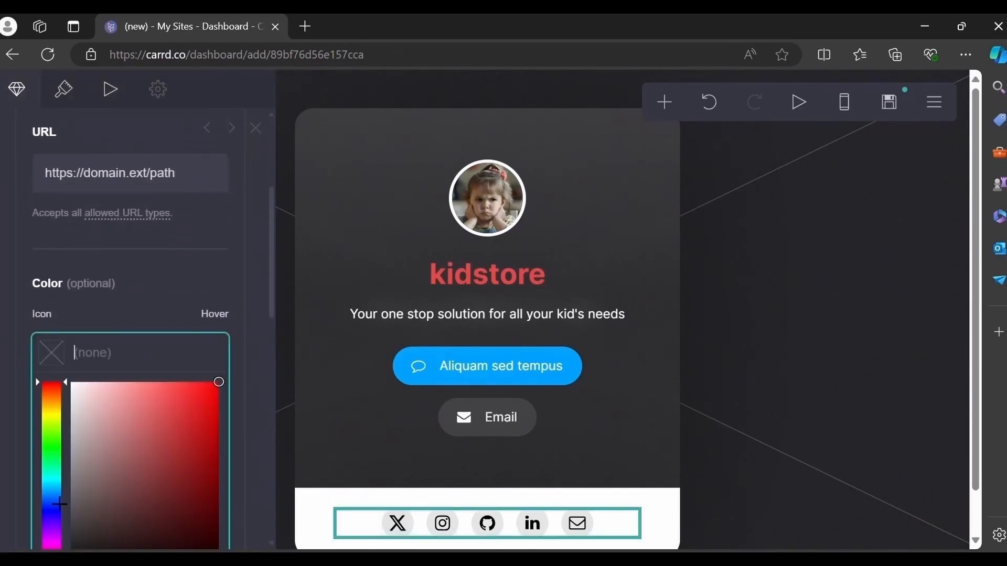
left_click(52, 486)
left_click(161, 400)
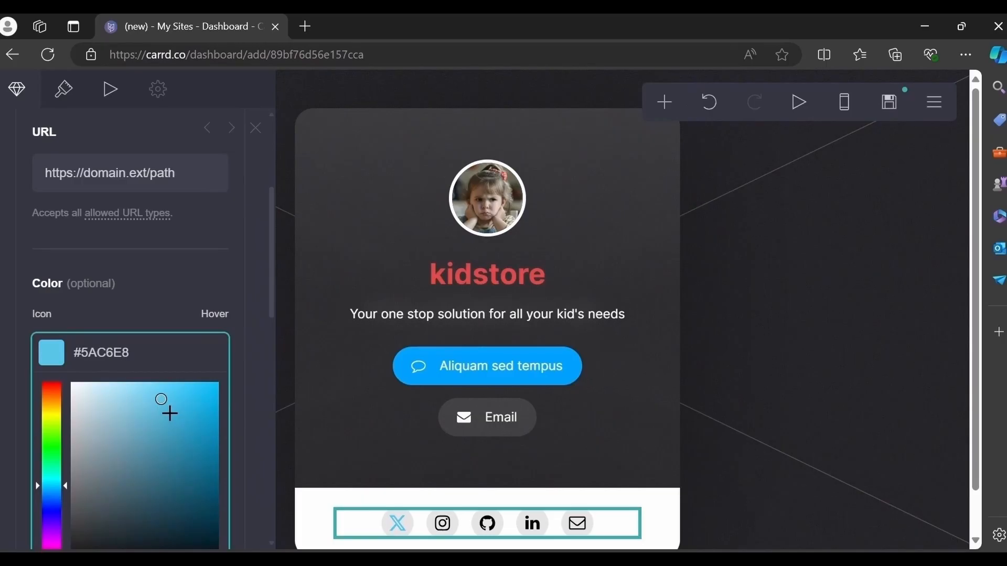
left_click(187, 294)
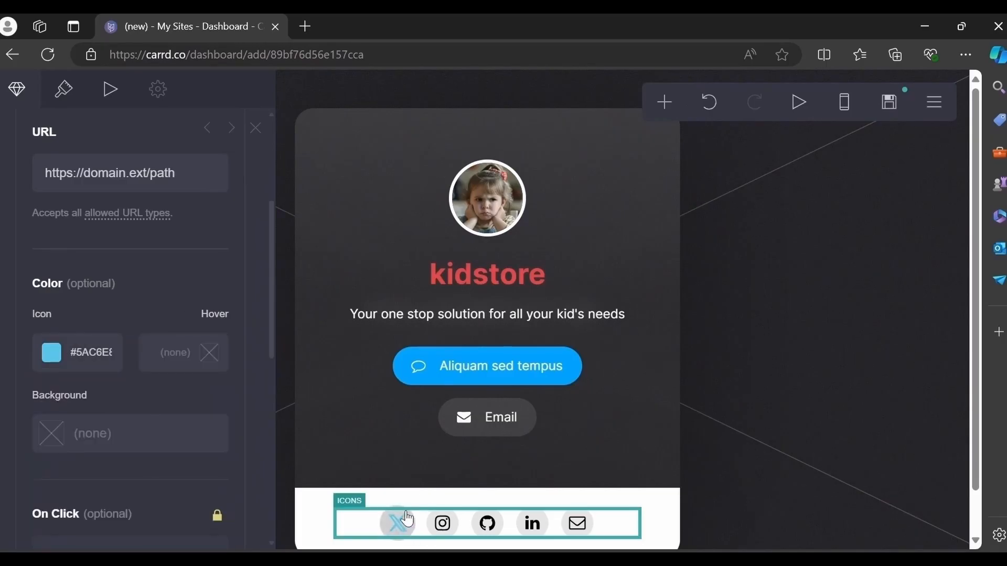
scroll(270, 530, "down", 5)
left_click(175, 513)
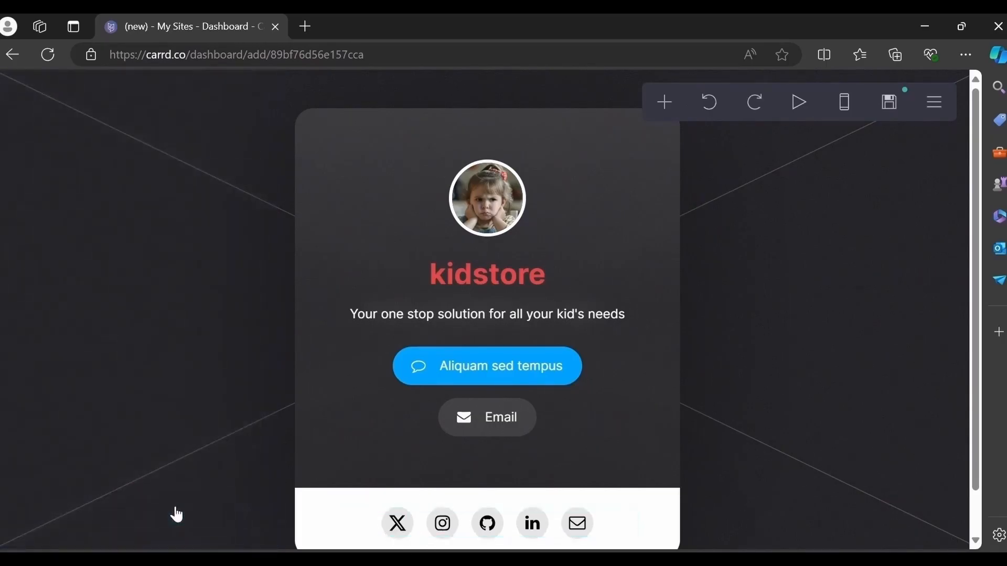
Switch to the mobile preview and set the site's title to "Kidstore" in the publish settings.
left_click(977, 540)
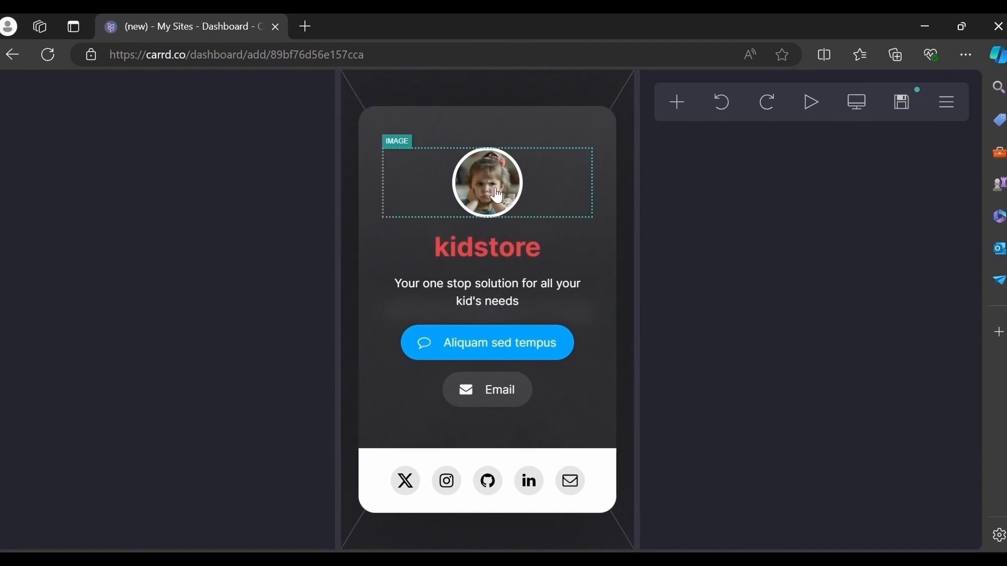
left_click(902, 102)
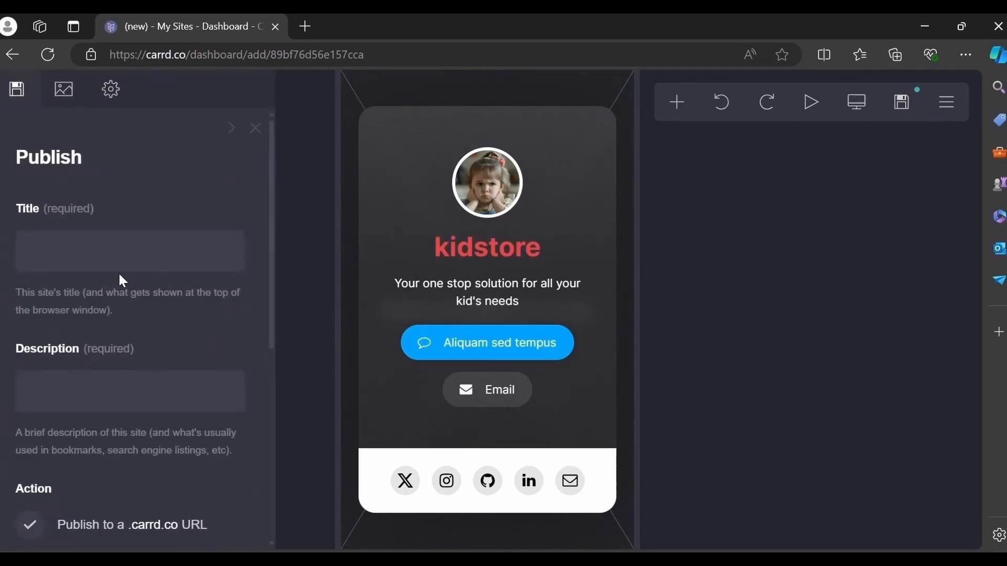
left_click(115, 248)
type("Kidstore")
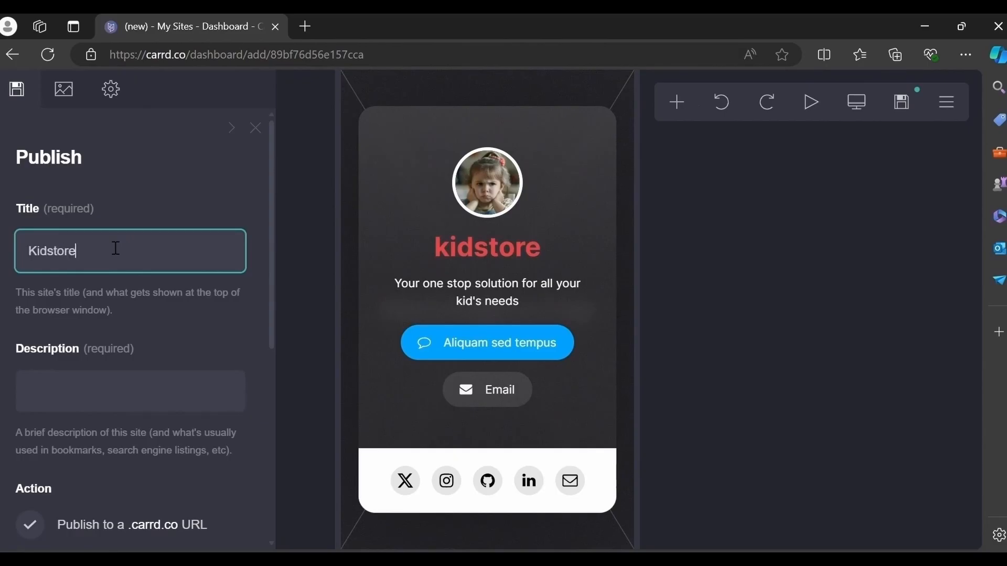
Enter "Your one place solution for all your kid's needs" as the site's description for publishing.
left_click(94, 395)
type("Your ")
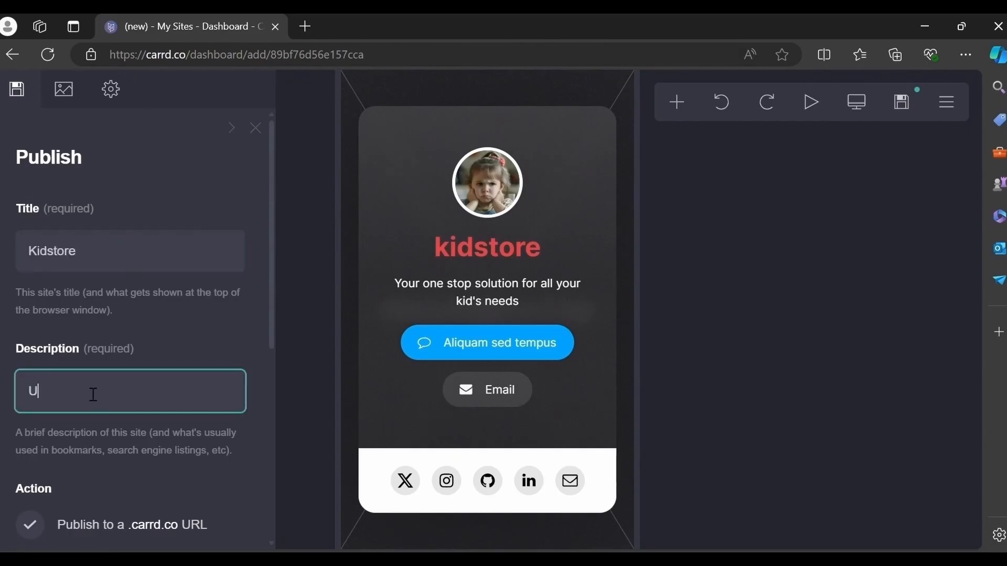
type("one place solution for you")
key("BackSpace")
key("BackSpace")
key("BackSpace")
type("all your kid's needs")
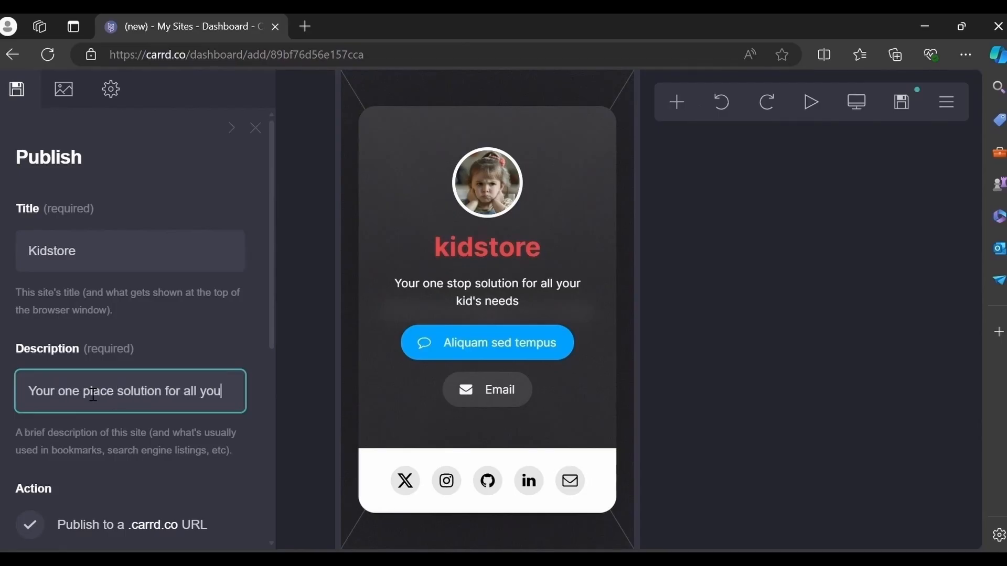
left_click(191, 306)
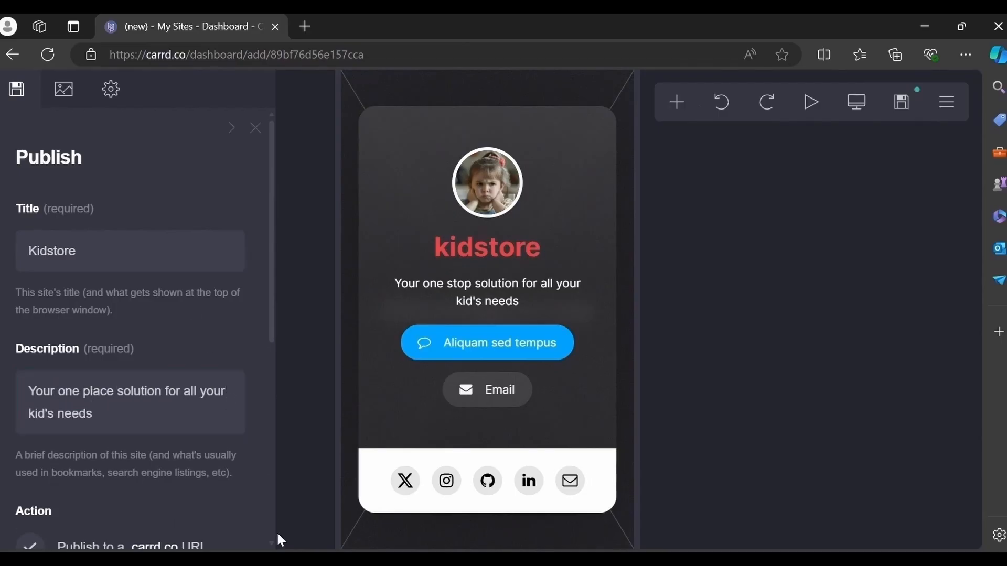
Review the publishing actions and the available URL endings, keeping the .carrd.co option.
scroll(158, 431, "down", 4)
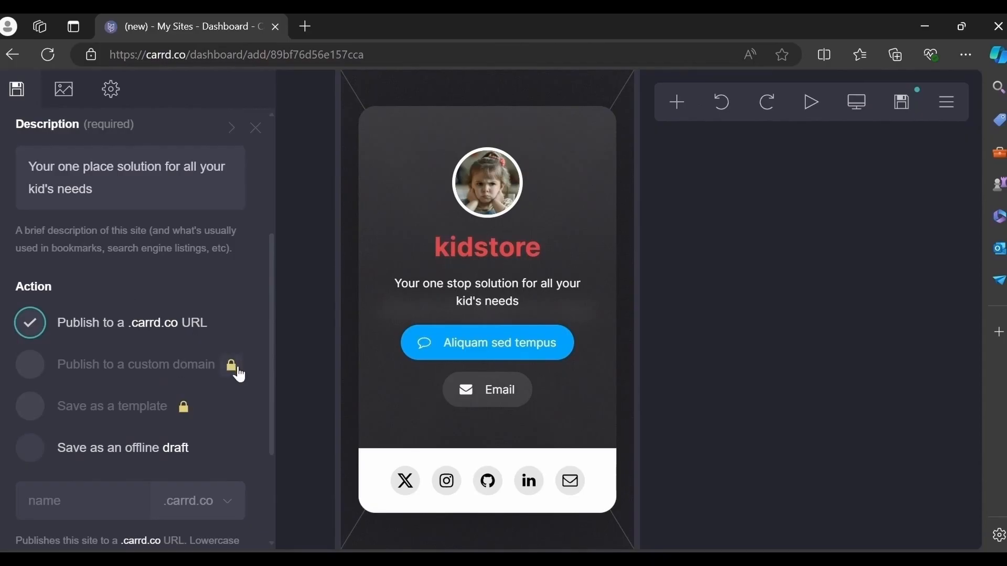
mouse_move(237, 369)
scroll(274, 547, "down", 2)
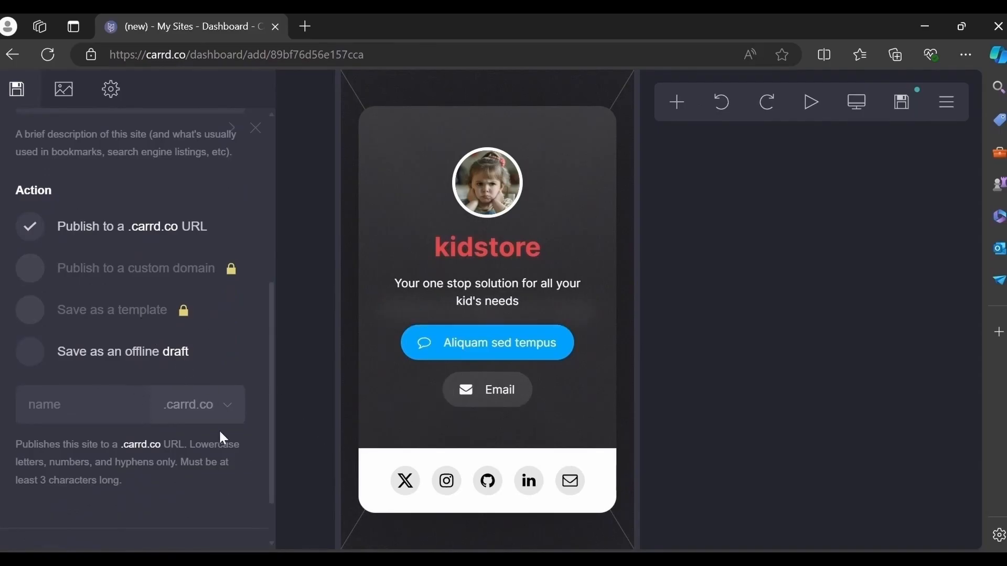
left_click(234, 398)
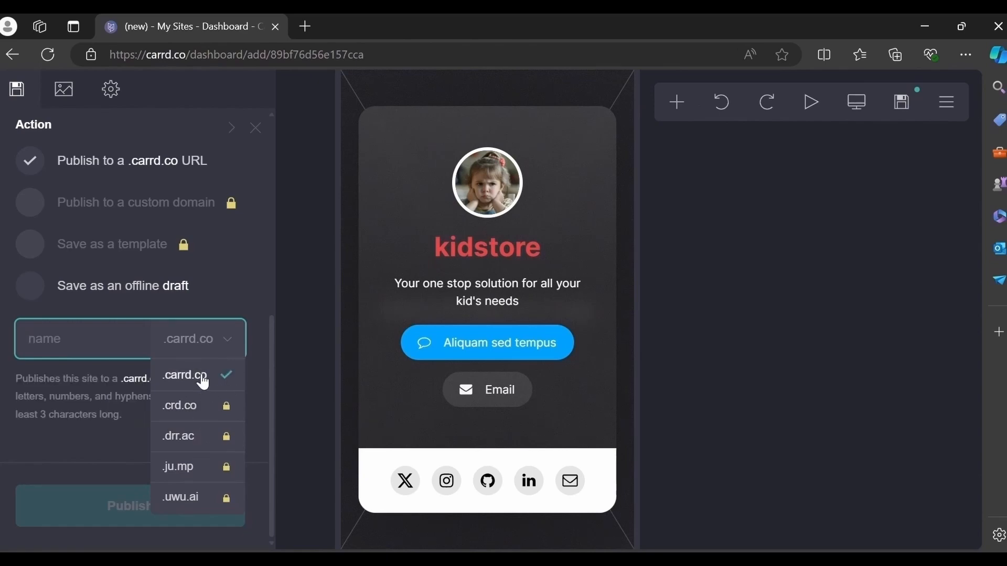
left_click(126, 359)
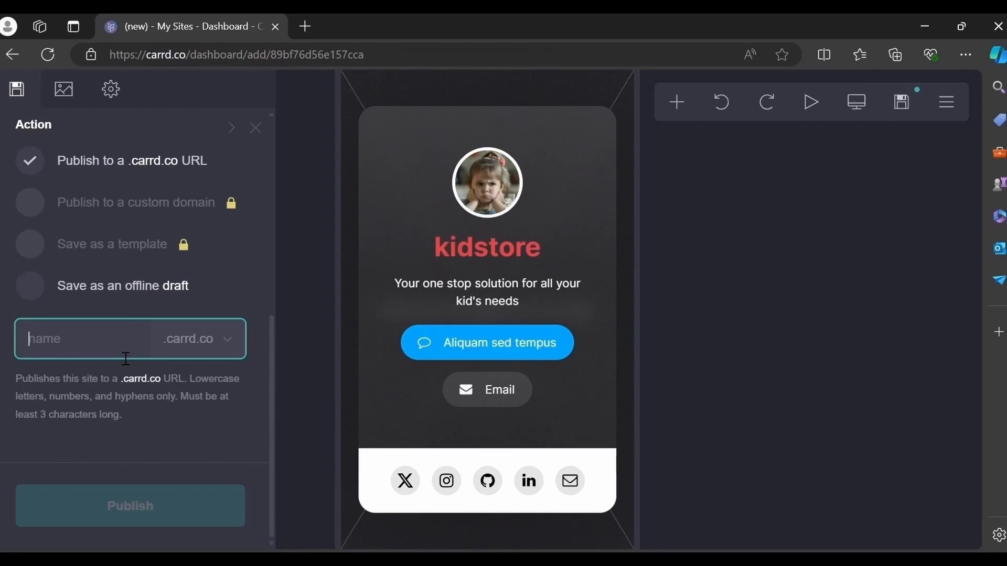
Enter kidstore as the site's .carrd.co address name and extend it to kidstorejustapps.
type("kidsd")
key("BackSpace")
type("tore")
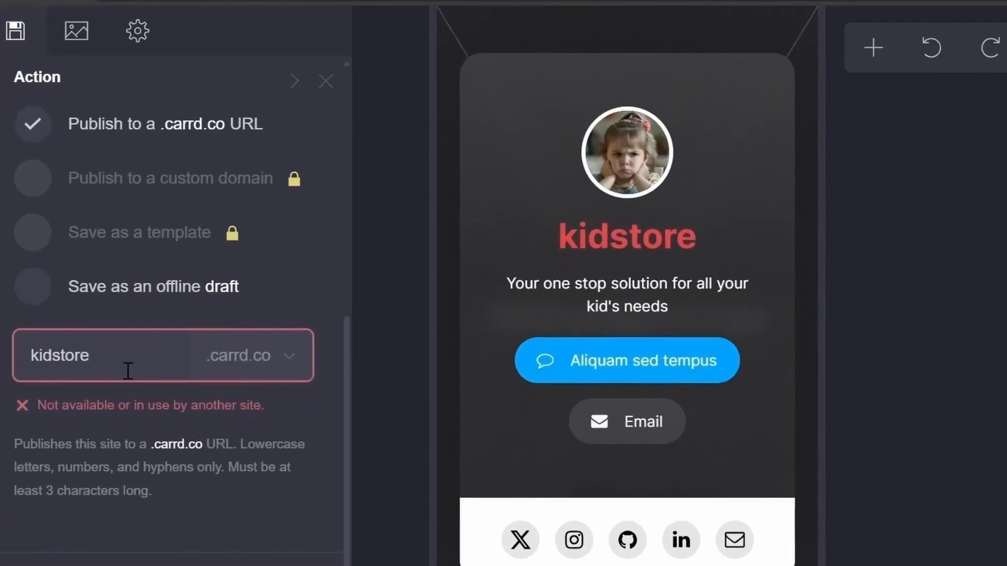
type("justapps")
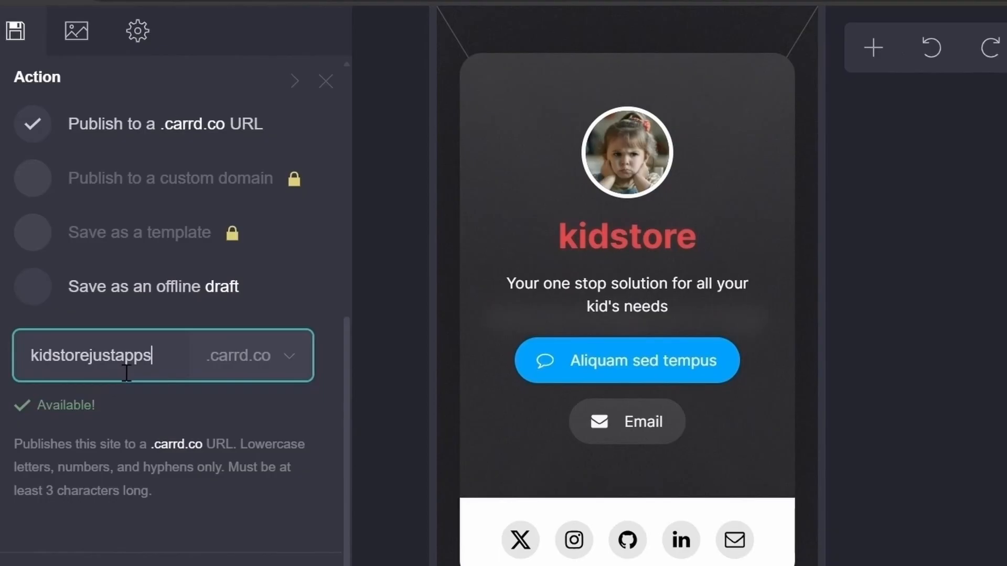
left_click(96, 374)
key("Right")
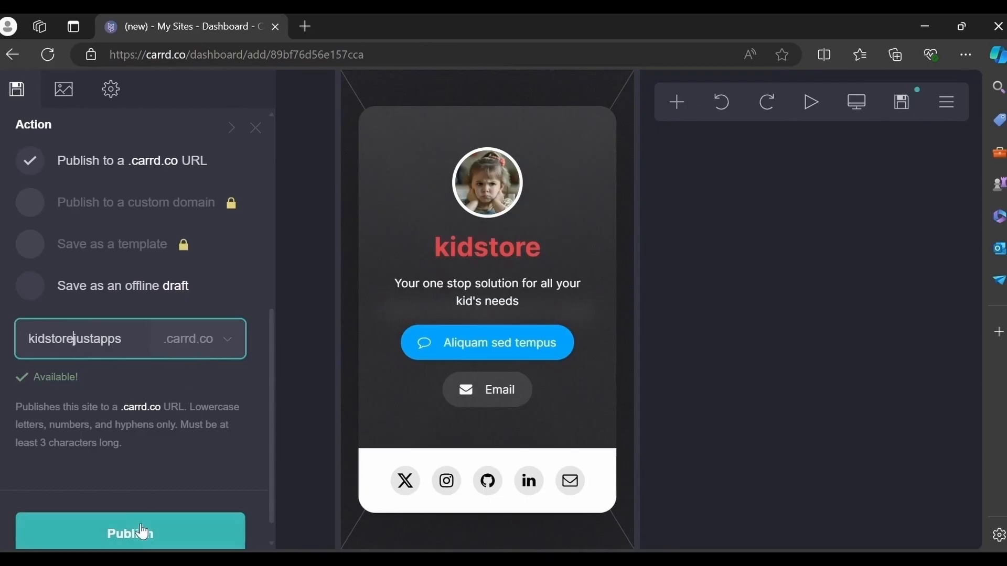
Try to publish the site and go to the settings of its missing background.
left_click(249, 480)
scroll(249, 479, "down", 1)
left_click(161, 506)
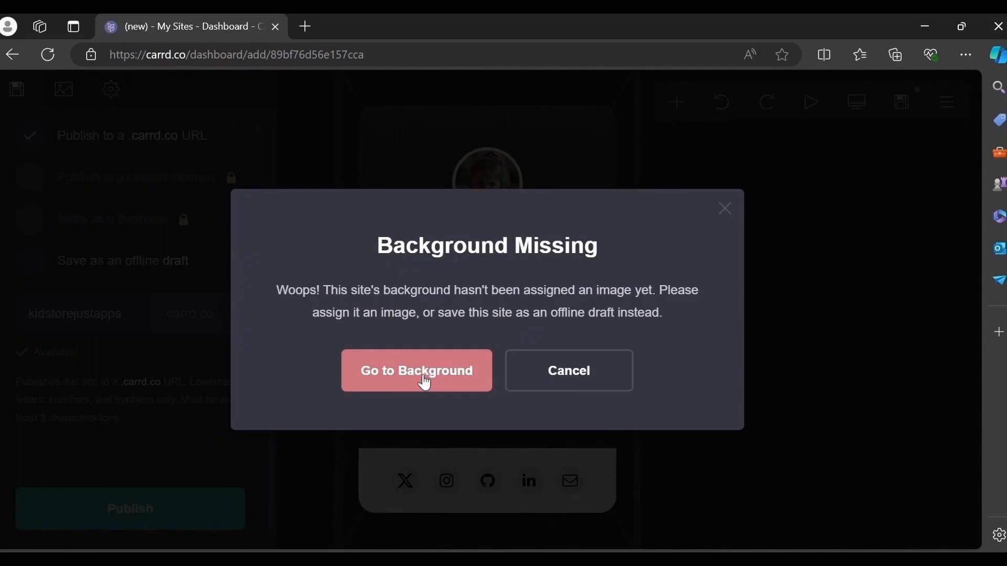
left_click(425, 383)
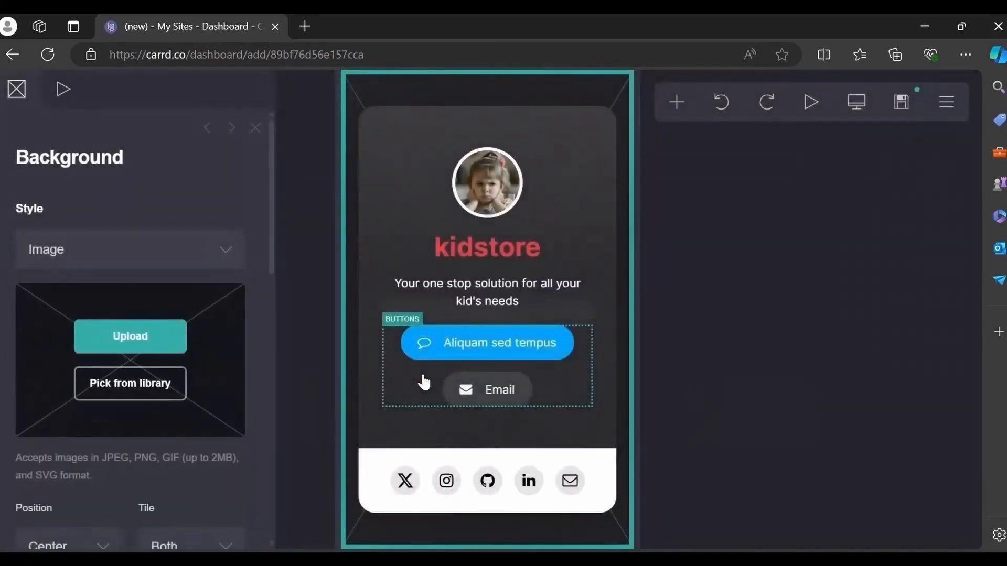
Upload the living room photo as the site's background image, crop it to the sofa and table area, and accept it.
left_click(142, 347)
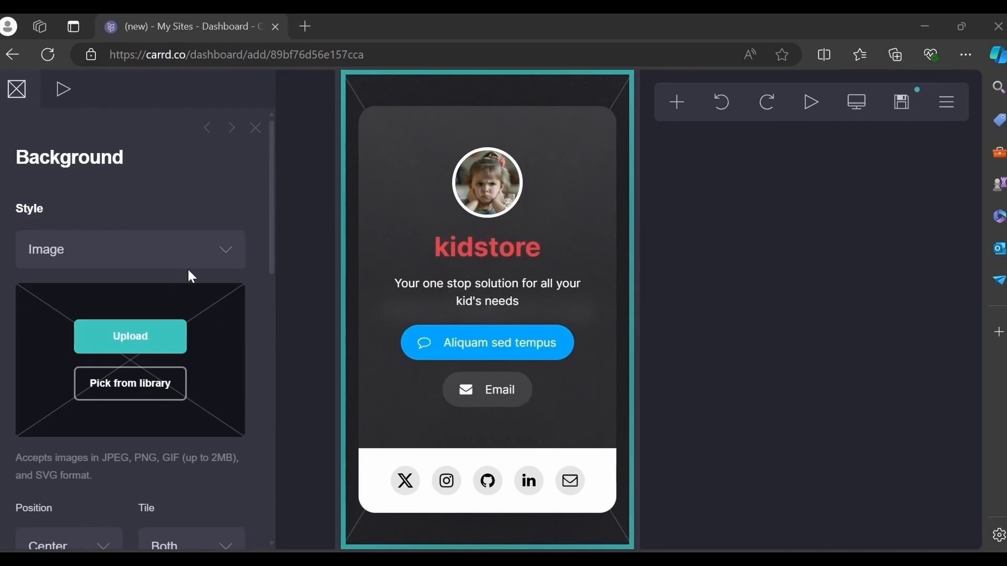
left_click(375, 379)
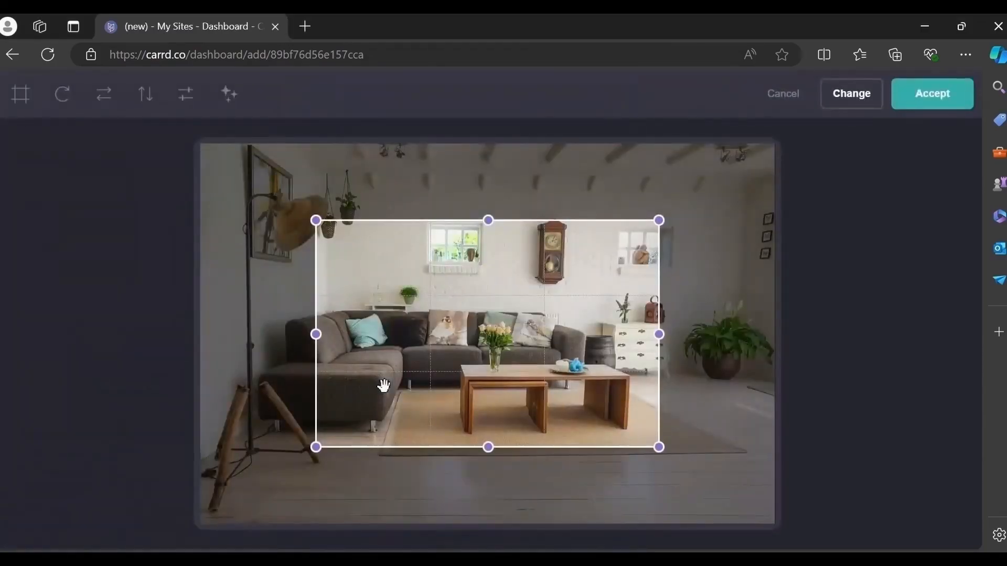
left_click_drag(318, 451, 366, 435)
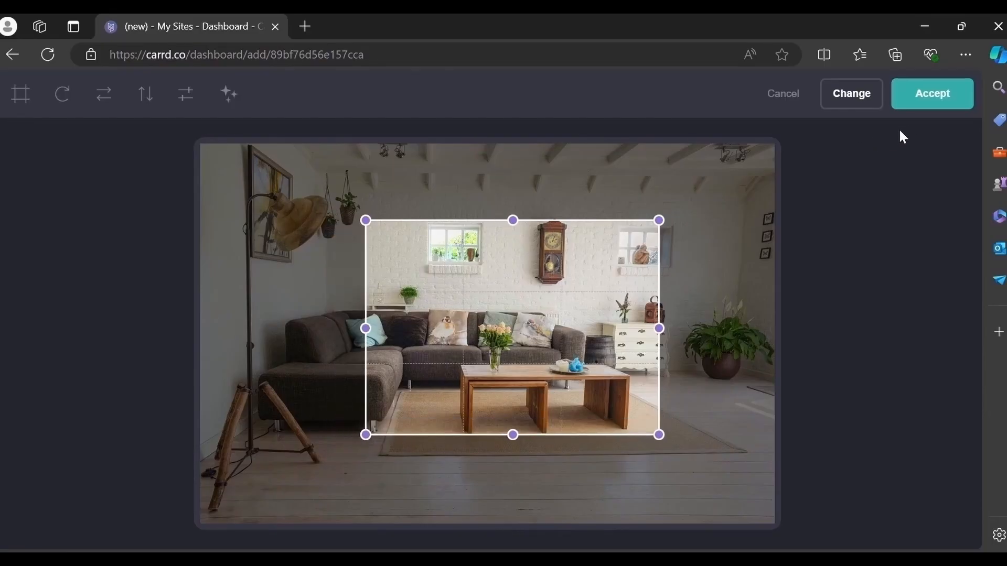
left_click(923, 108)
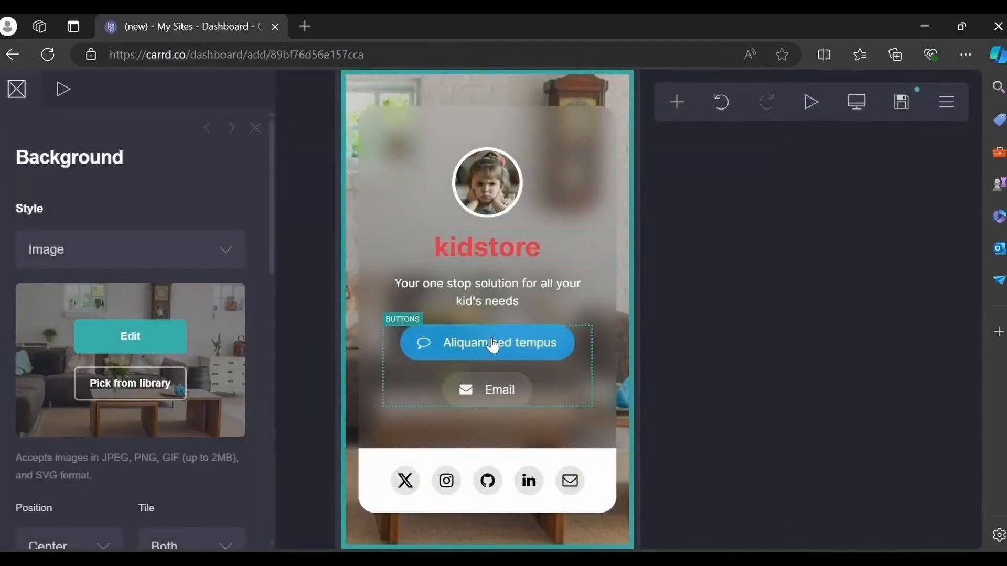
Switch to the desktop preview, look through the background's options keeping the Noise pattern, and finish editing the background.
left_click(860, 105)
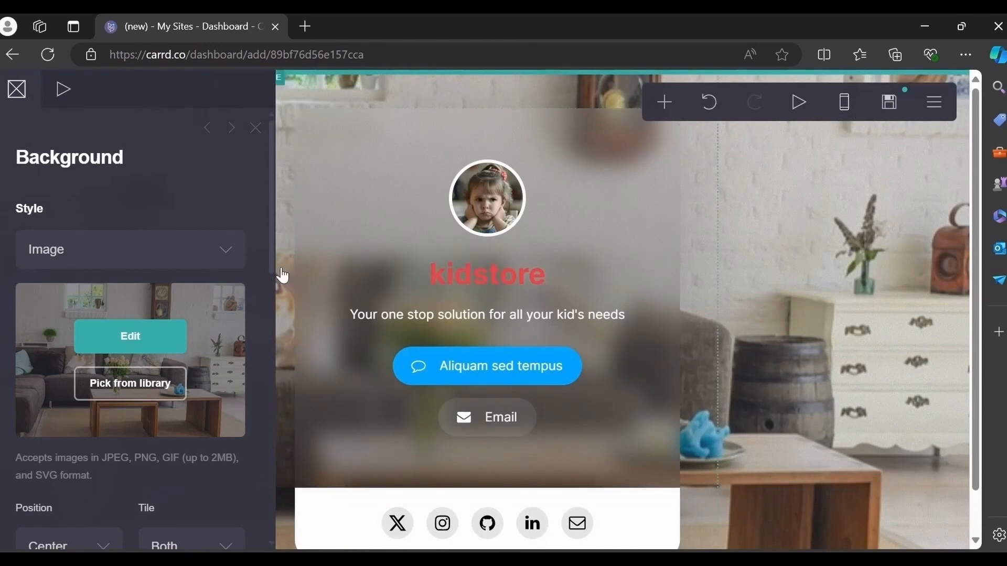
left_click_drag(273, 269, 273, 380)
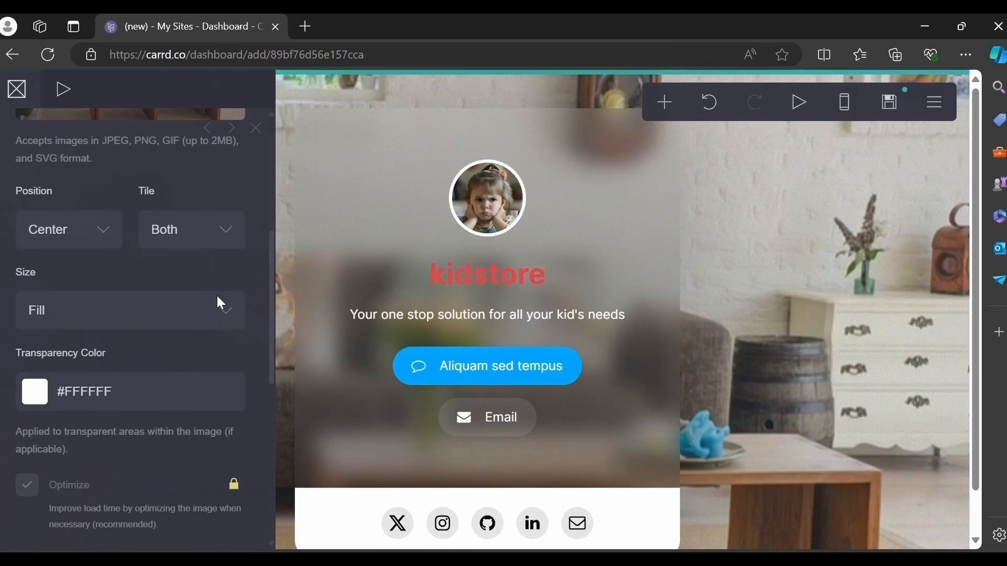
left_click_drag(273, 369, 267, 502)
left_click(221, 396)
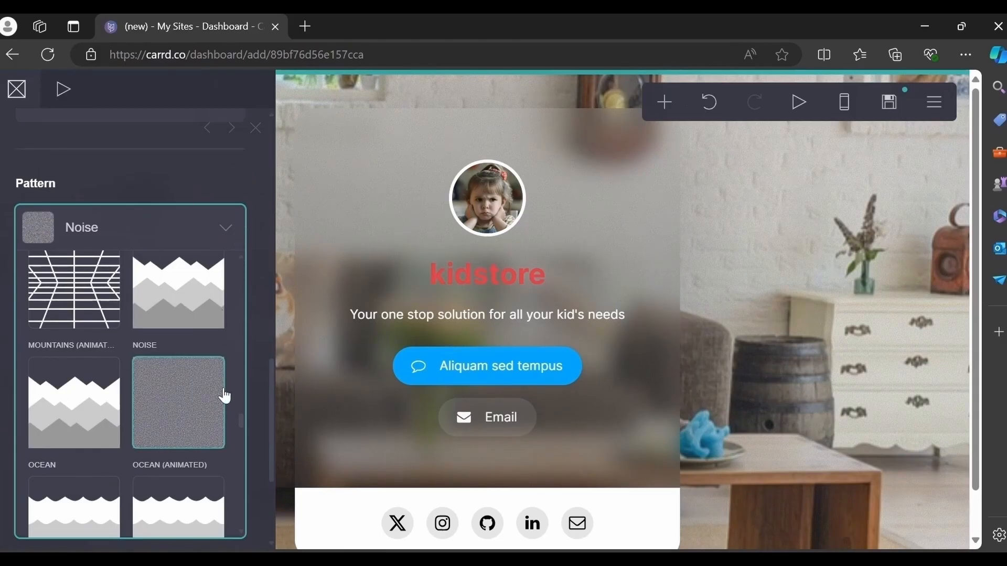
left_click(225, 231)
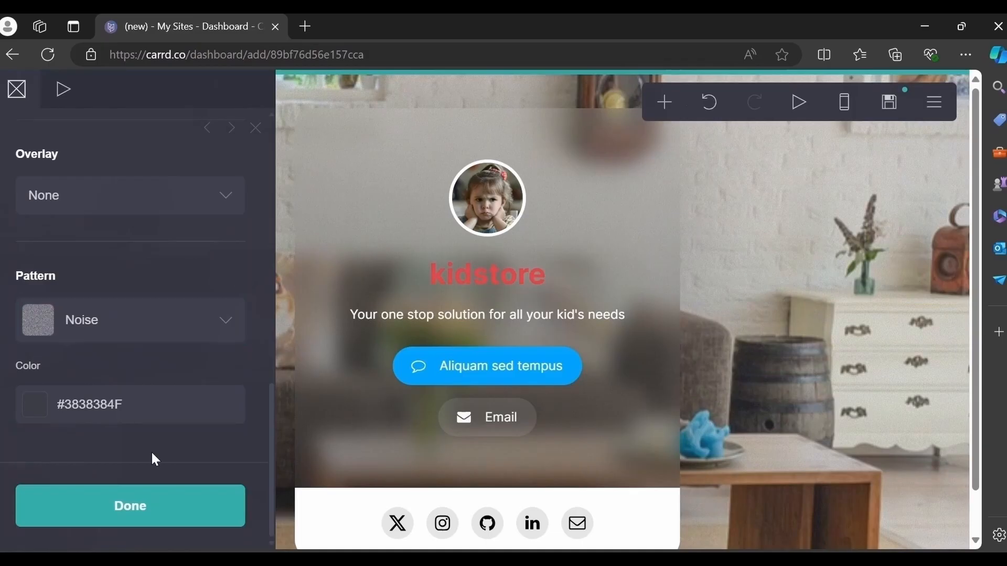
left_click(141, 518)
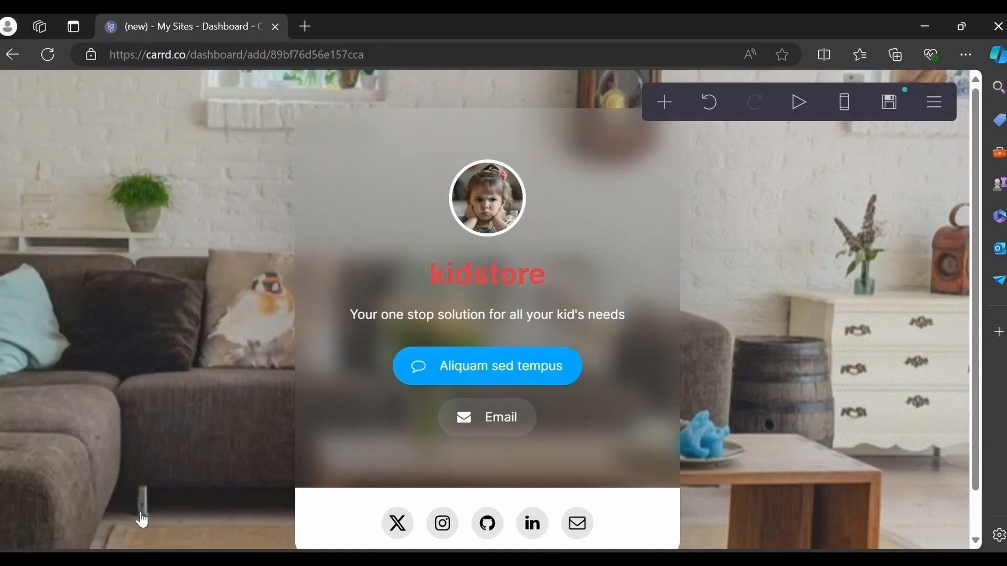
Publish the site to its .carrd.co address, dismiss the confirmation and open a new browser tab.
left_click(891, 109)
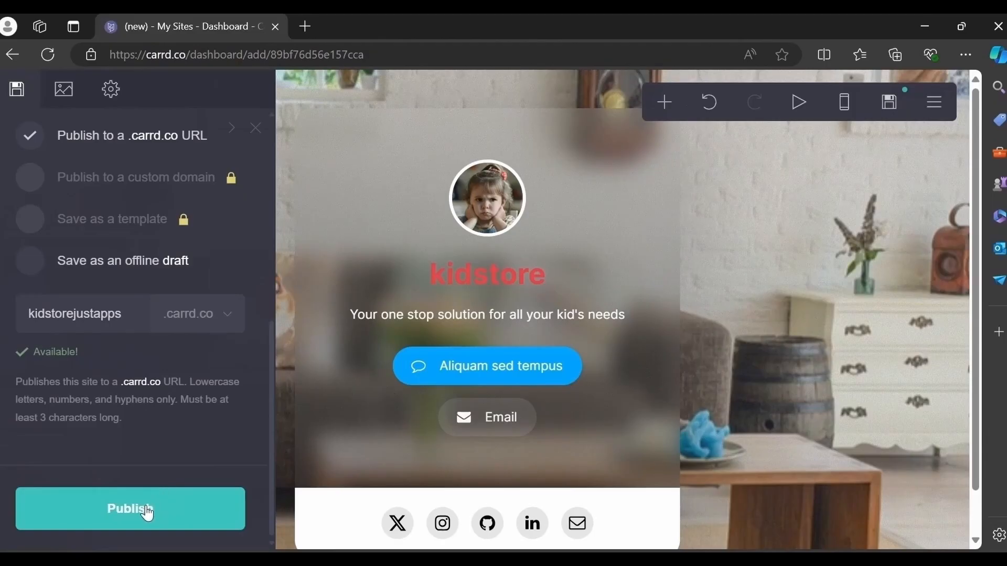
left_click(146, 511)
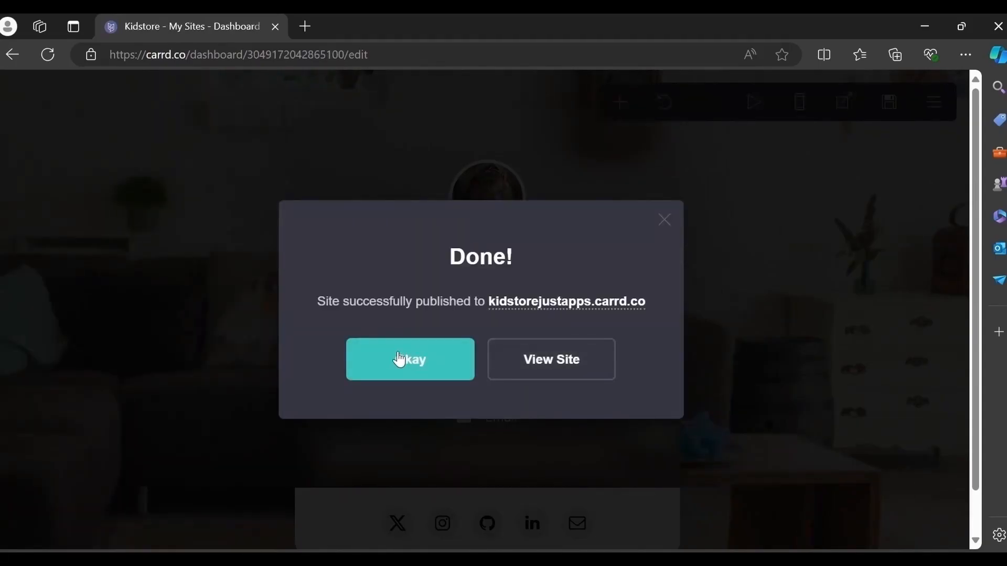
left_click(410, 378)
left_click(314, 25)
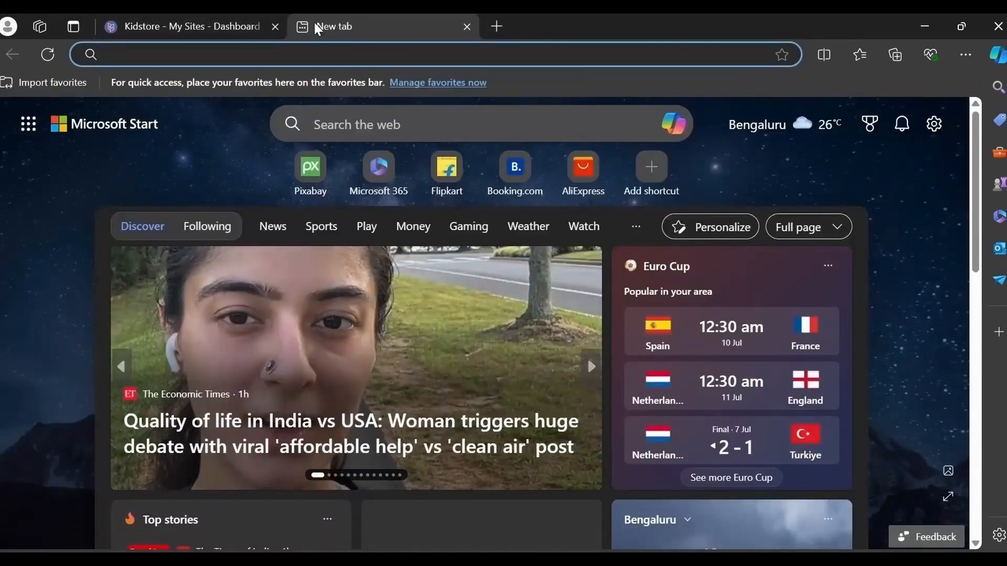
Open the published site at kidstorejustapps.carrd.co and look over the whole page, from the profile card to the footer and back.
type("kis")
key("BackSpace")
type("ds")
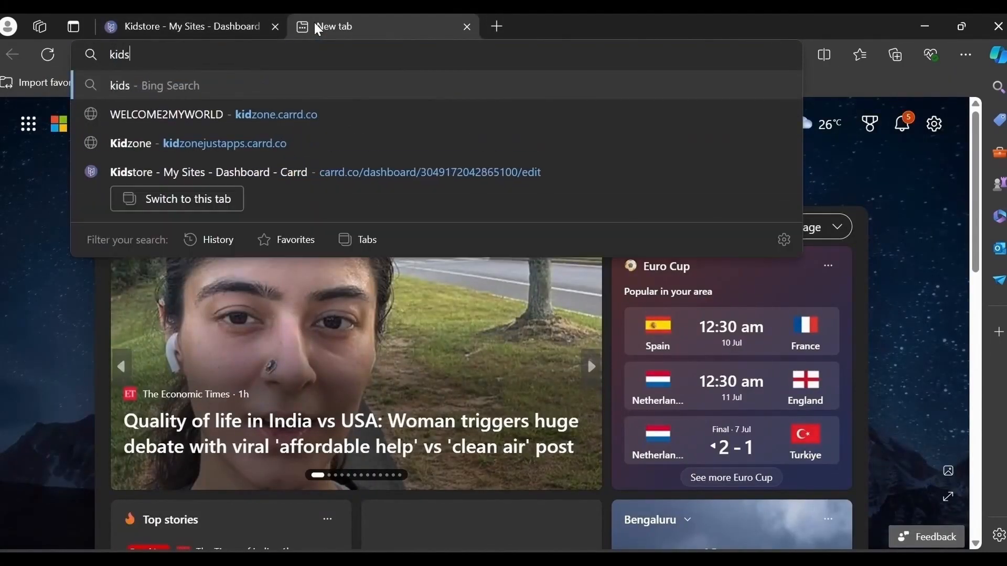
type("torejusta")
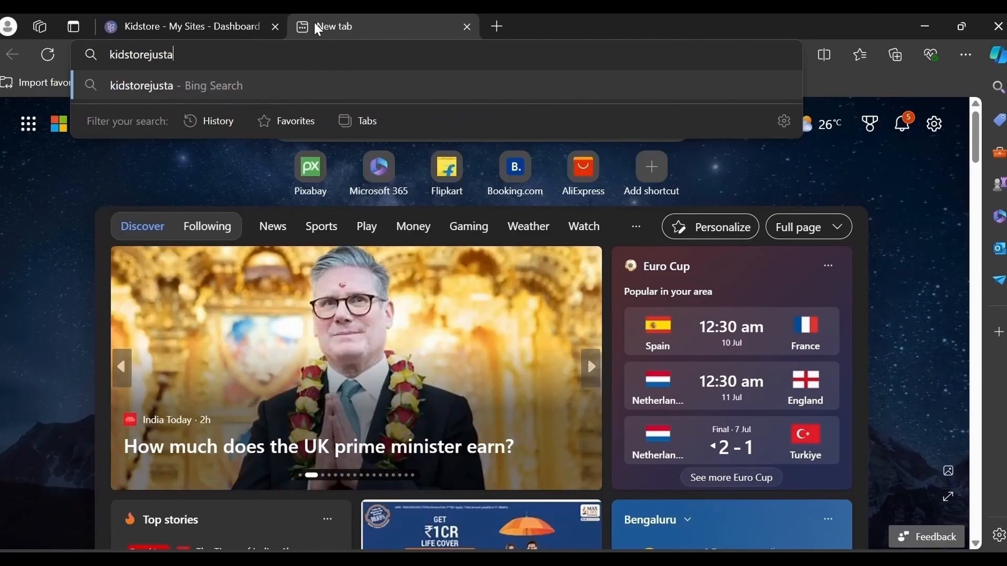
type("pps.carrd,")
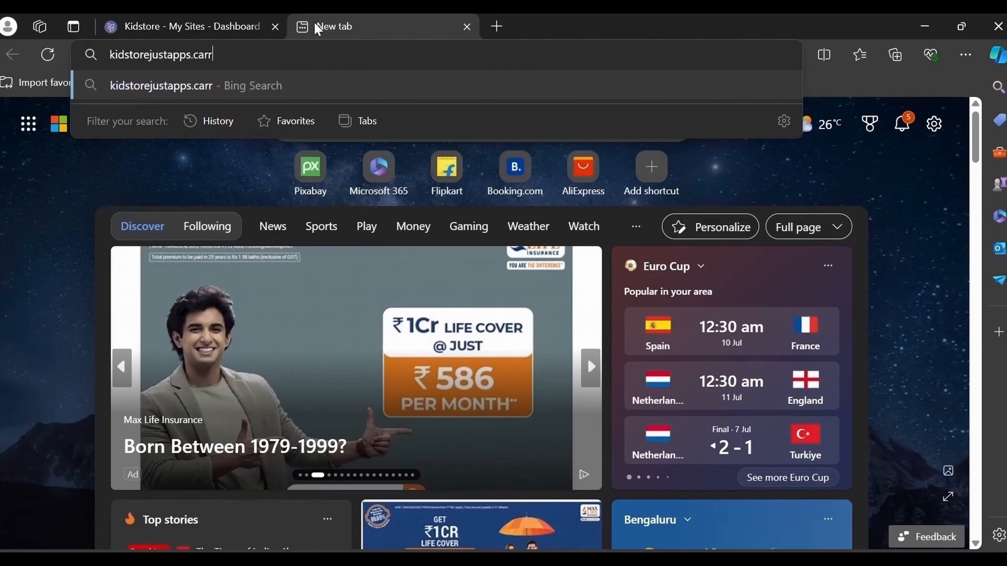
key("BackSpace")
type(".co")
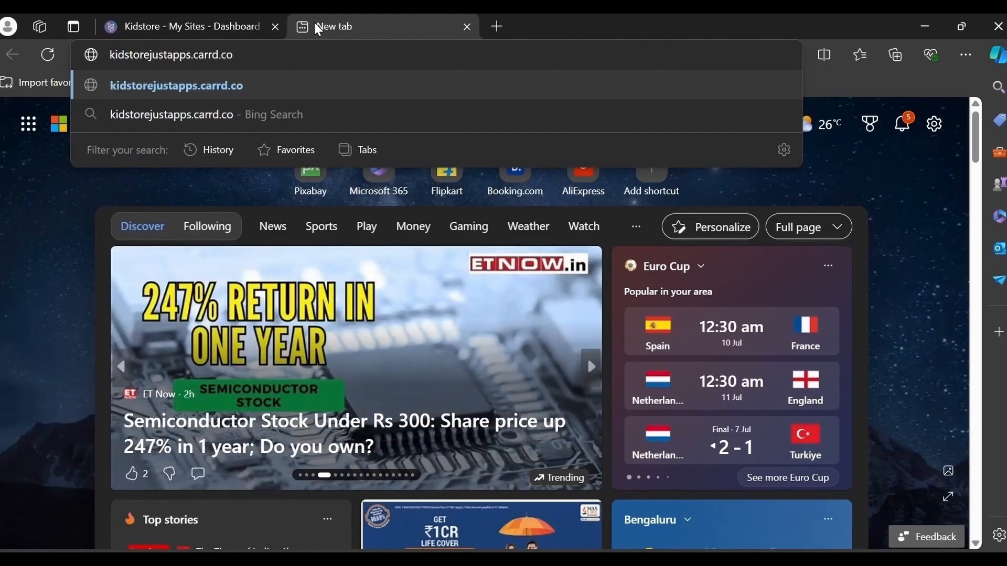
key("Return")
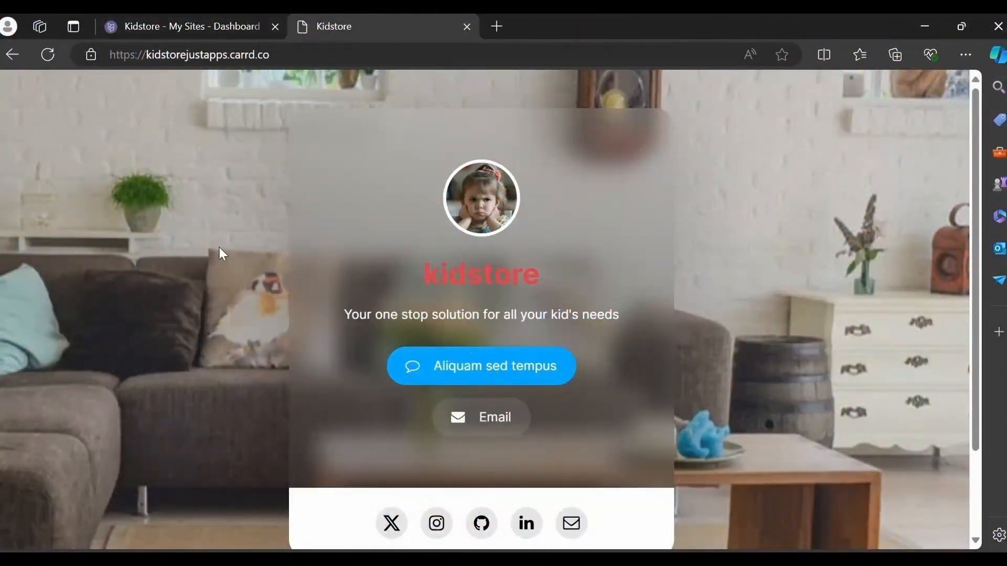
scroll(219, 247, "down", 2)
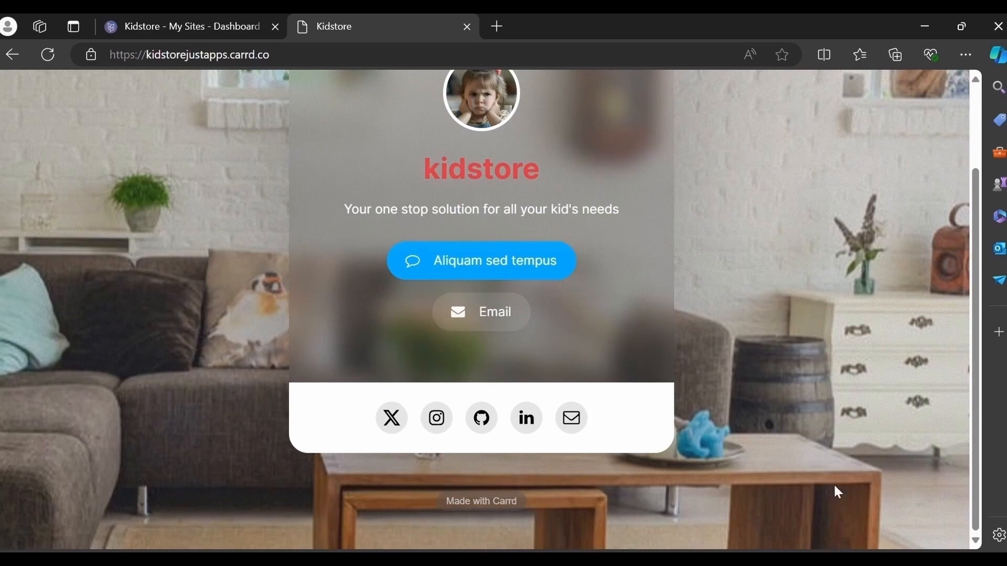
left_click_drag(977, 453, 937, 370)
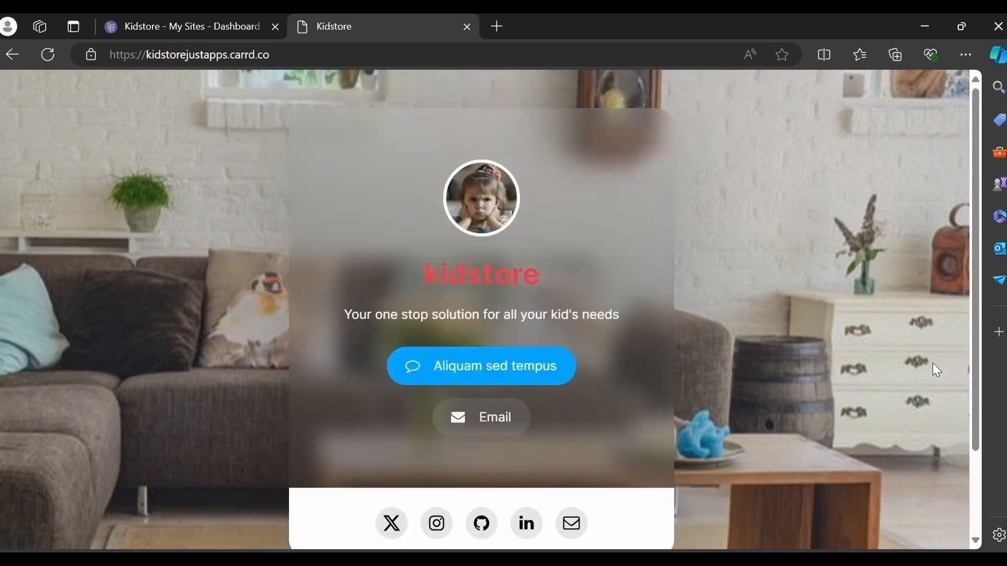